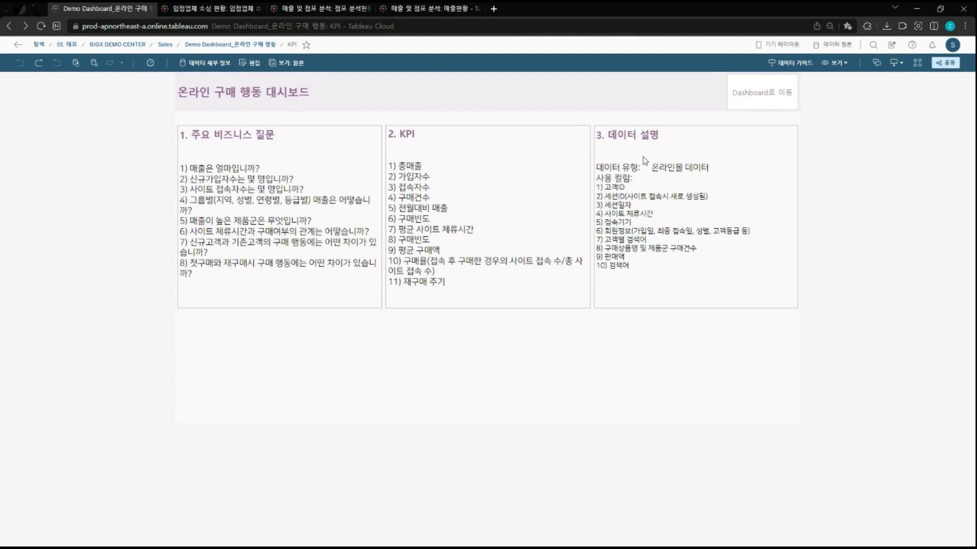
Open the online purchase behaviour dashboard from the KPI page and filter its charts by the 전월대비 매출(%) cell of 시즌스포츠
click(747, 102)
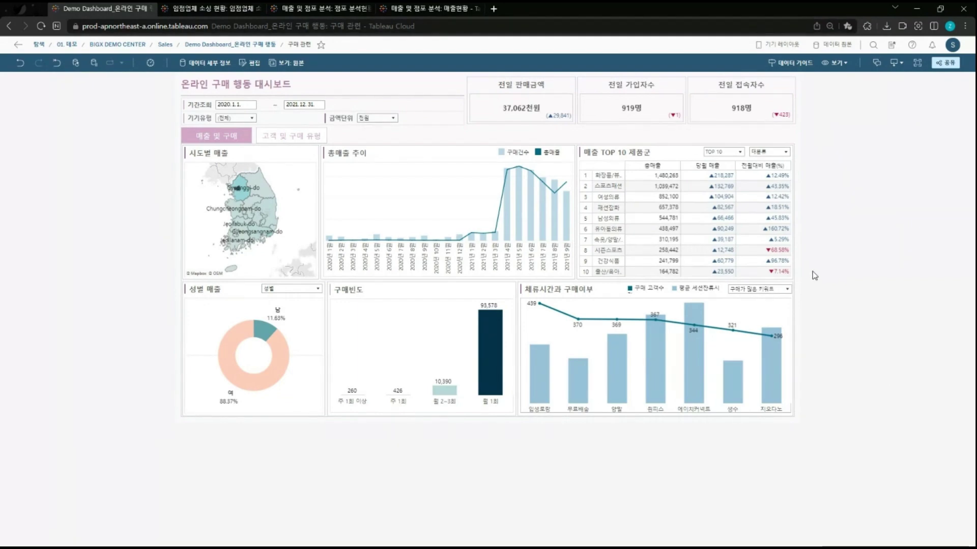
mouse_move(784, 254)
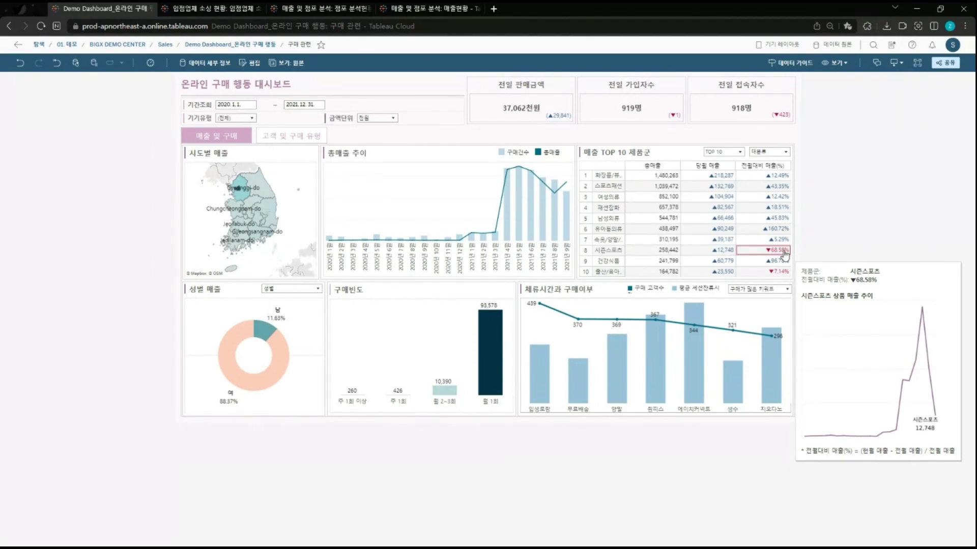
click(784, 252)
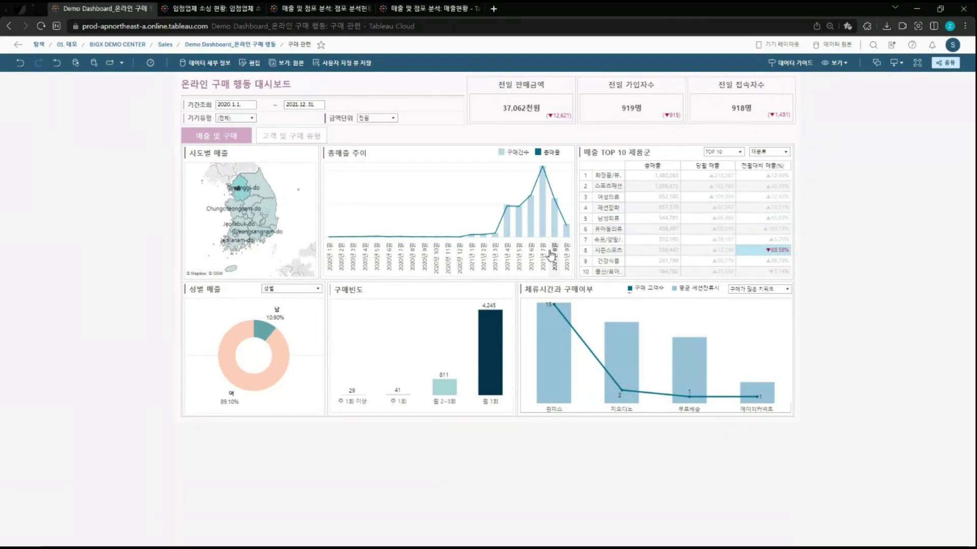
mouse_move(550, 242)
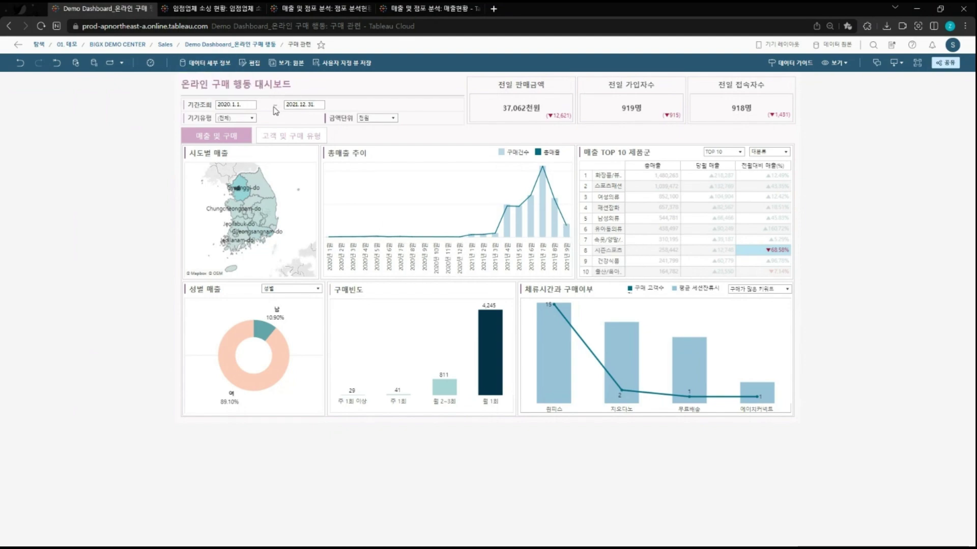
Show the 고객 및 구매 유형 page and examine the 첫구매/재구매 비교 section
click(274, 137)
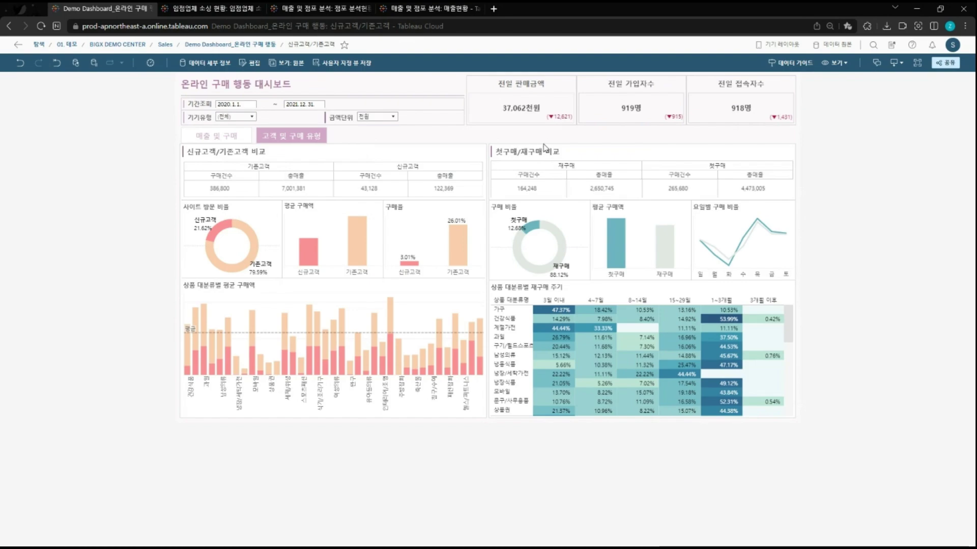
mouse_move(518, 229)
mouse_move(525, 198)
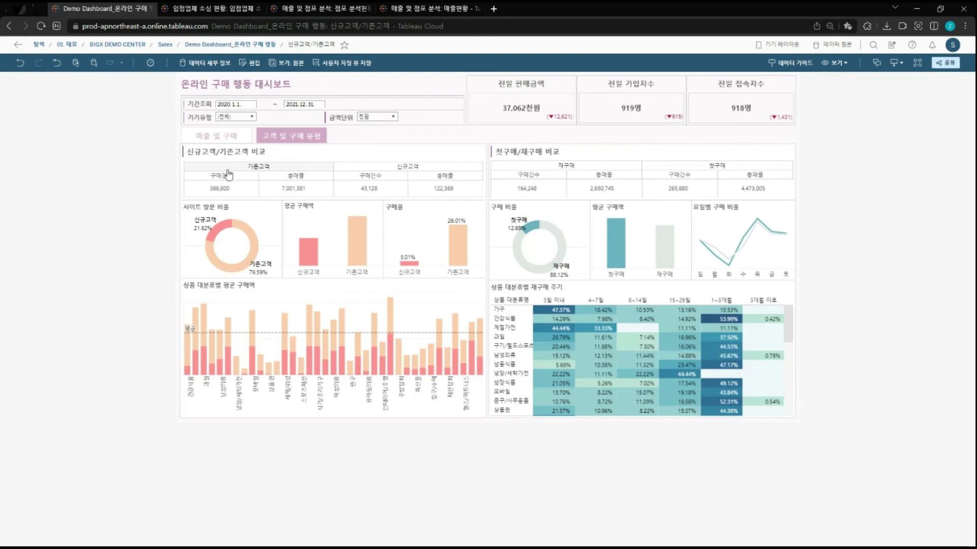
Close the online purchase and 입점업체 소싱 현황 dashboards, and filter the store analysis dashboard to 경기 and 충남 on the map
key(ctrl+w)
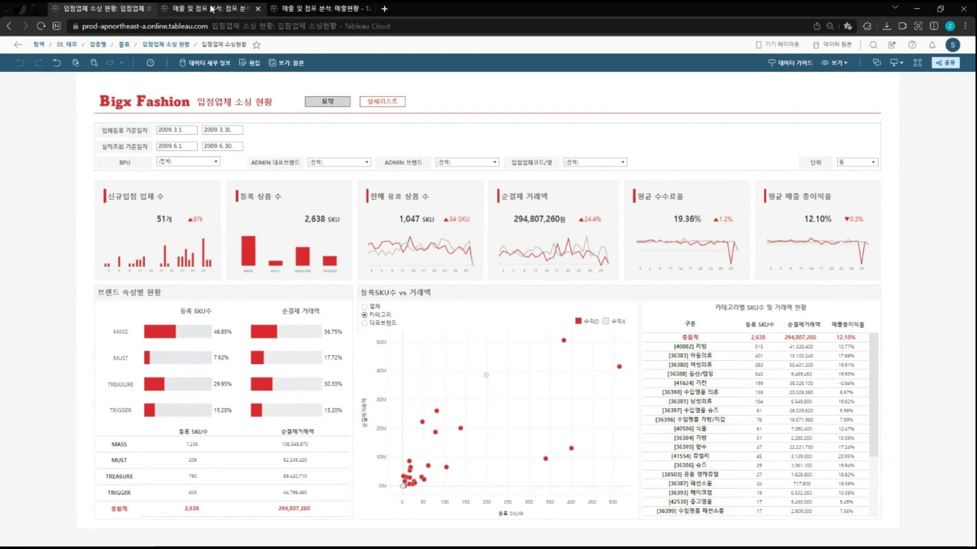
key(ctrl+w)
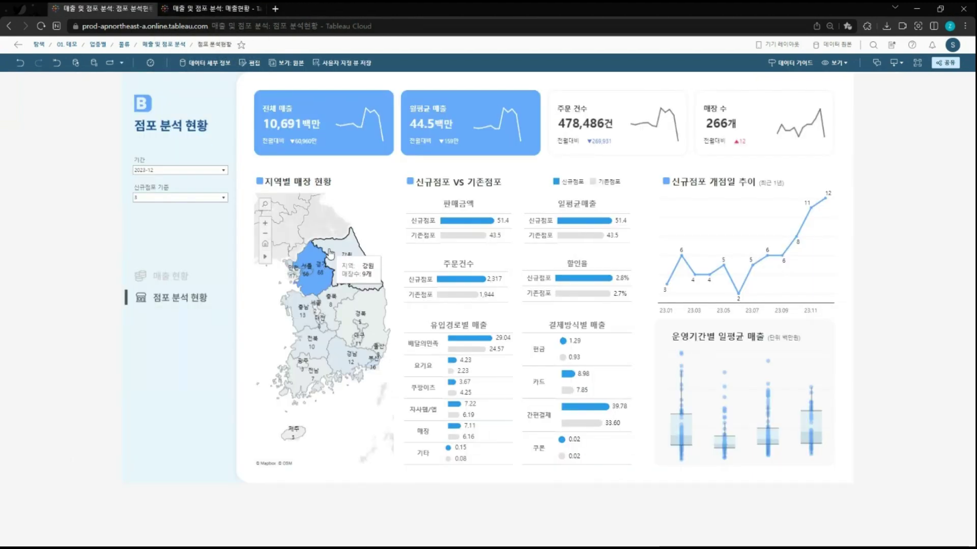
mouse_move(359, 299)
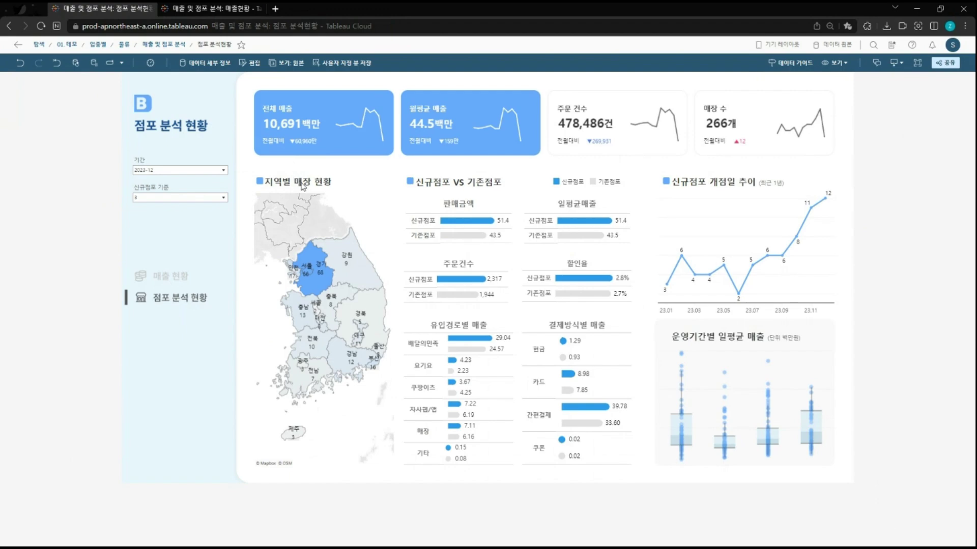
mouse_move(322, 254)
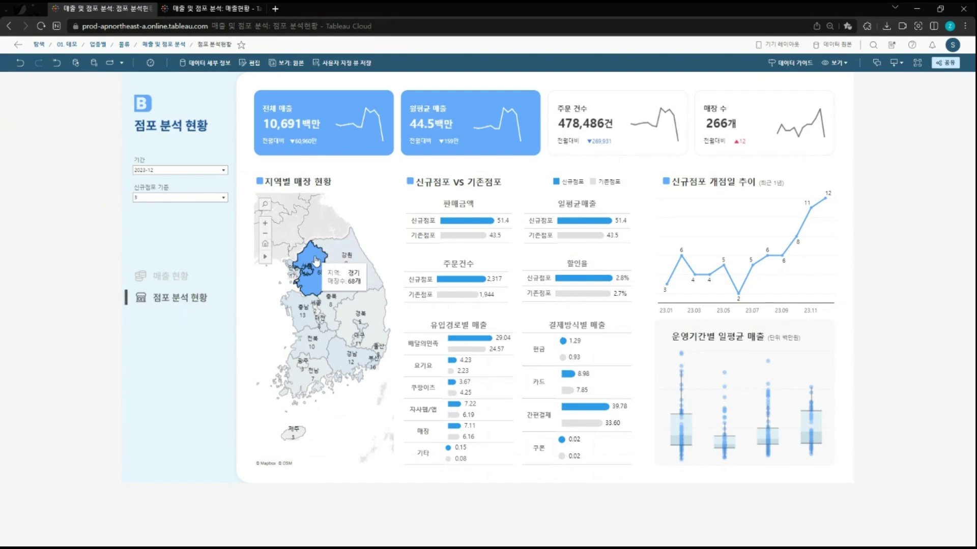
click(316, 261)
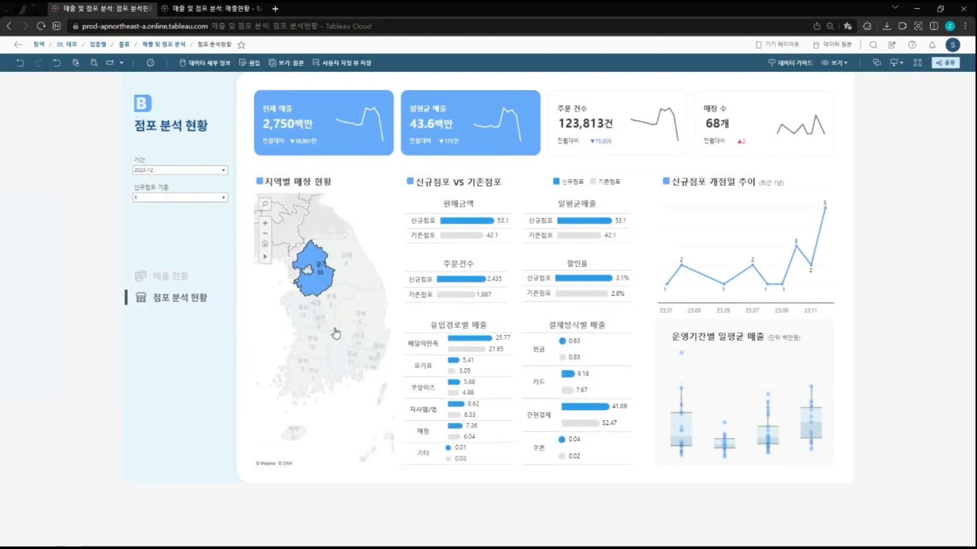
ctrl+click(296, 323)
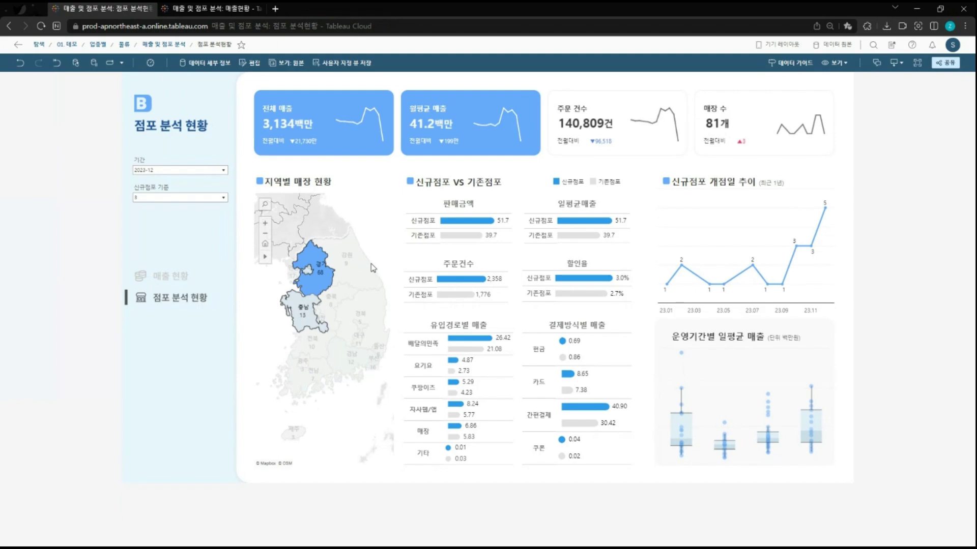
Close the store analysis dashboard and open the Data Guide on the reconnected 매출 현황 dashboard
key(ctrl+w)
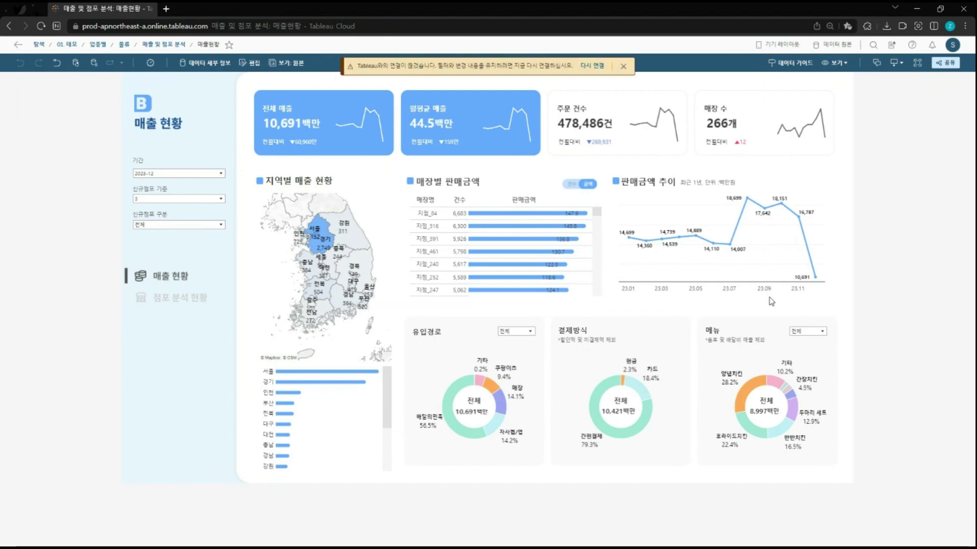
click(592, 66)
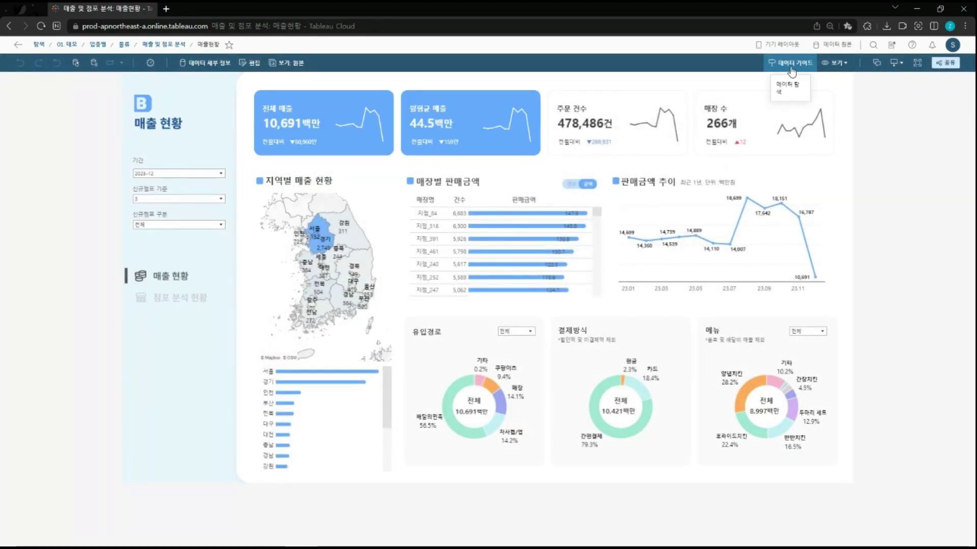
click(792, 63)
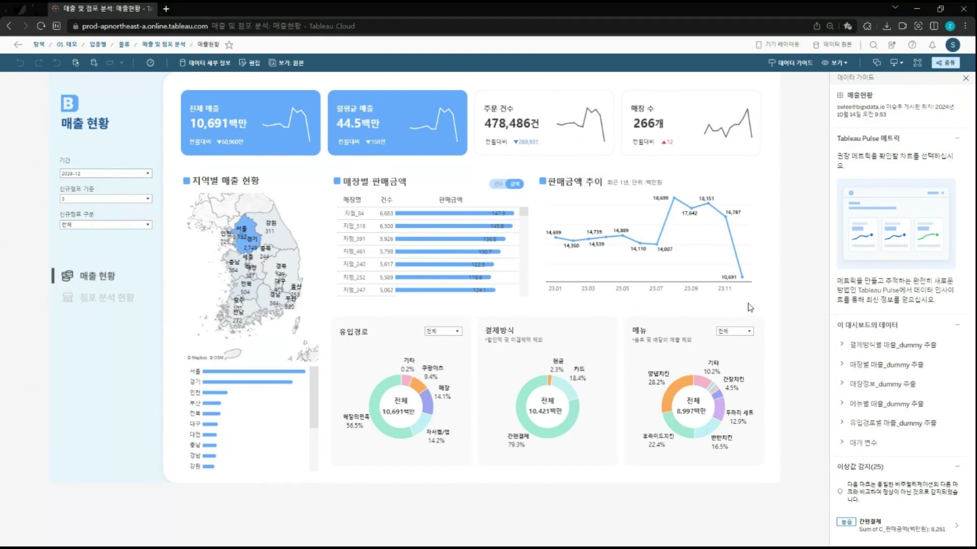
Select the 23.12 mark in the 판매금액 추이 chart and expand the contributing measure in the explanation of its sales value
mouse_move(744, 280)
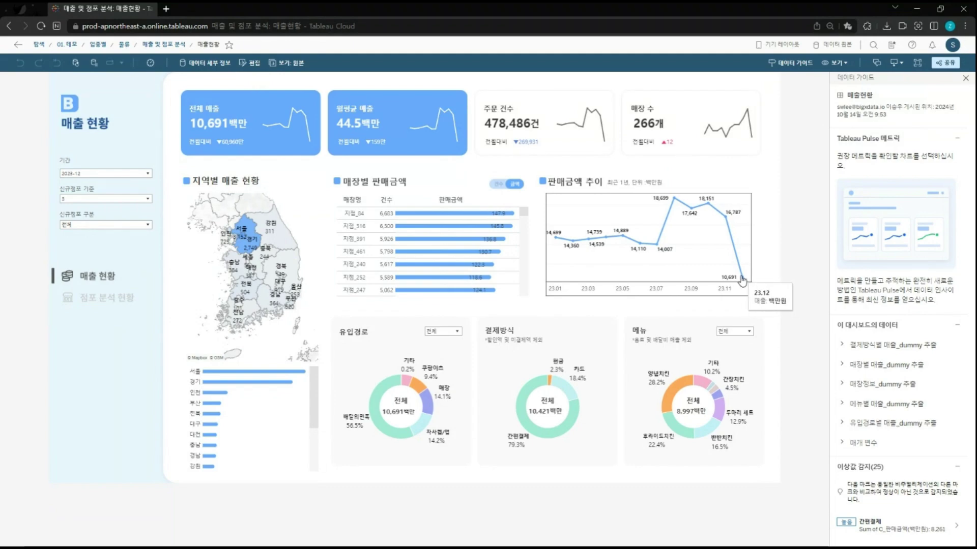
click(742, 277)
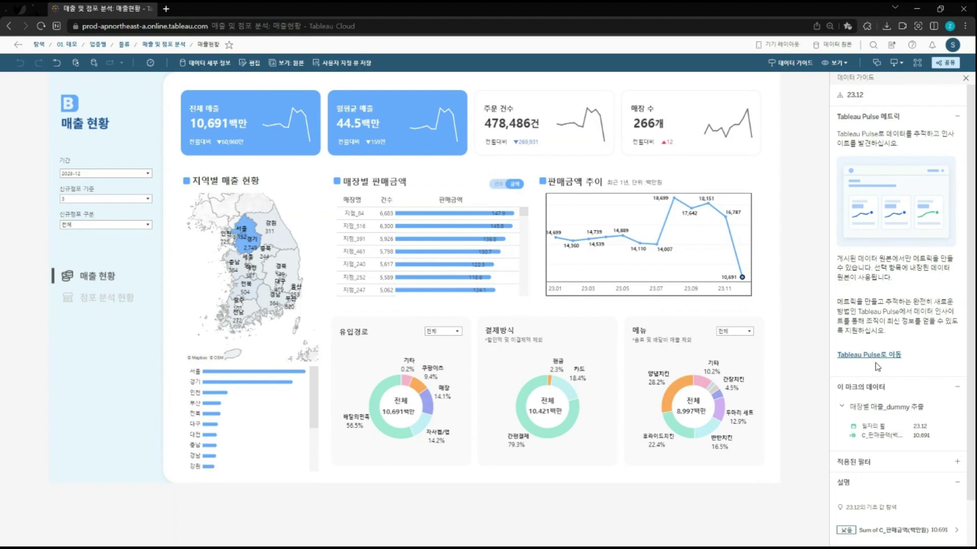
click(931, 531)
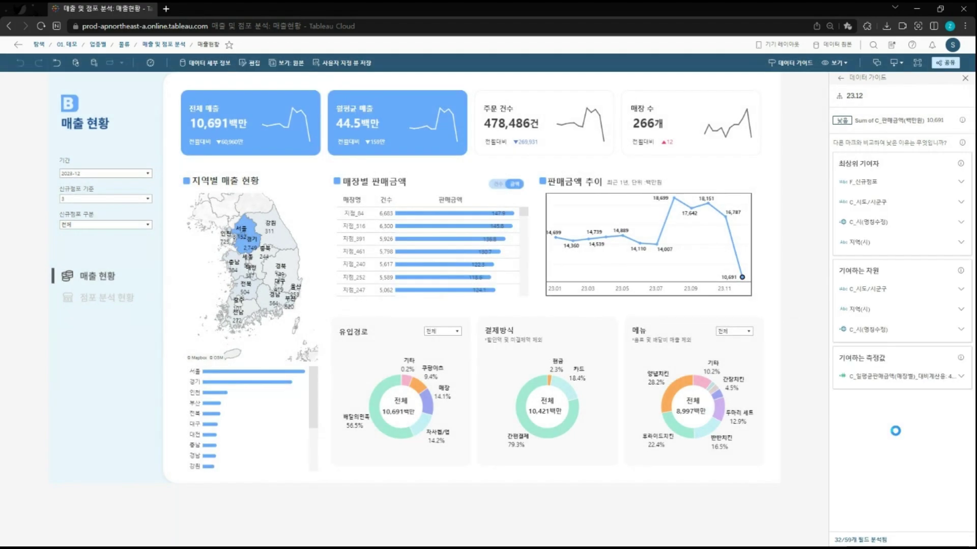
click(956, 377)
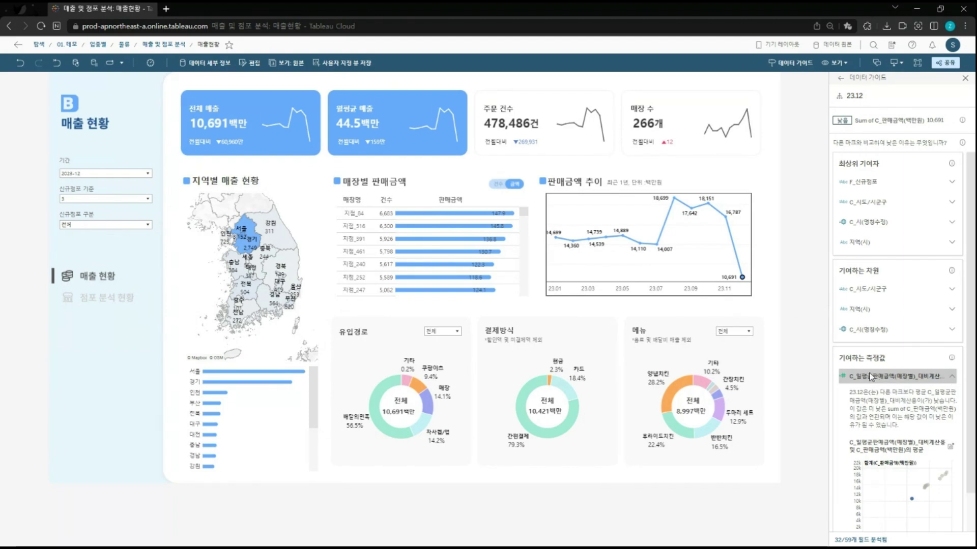
scroll(890, 384, down, 1)
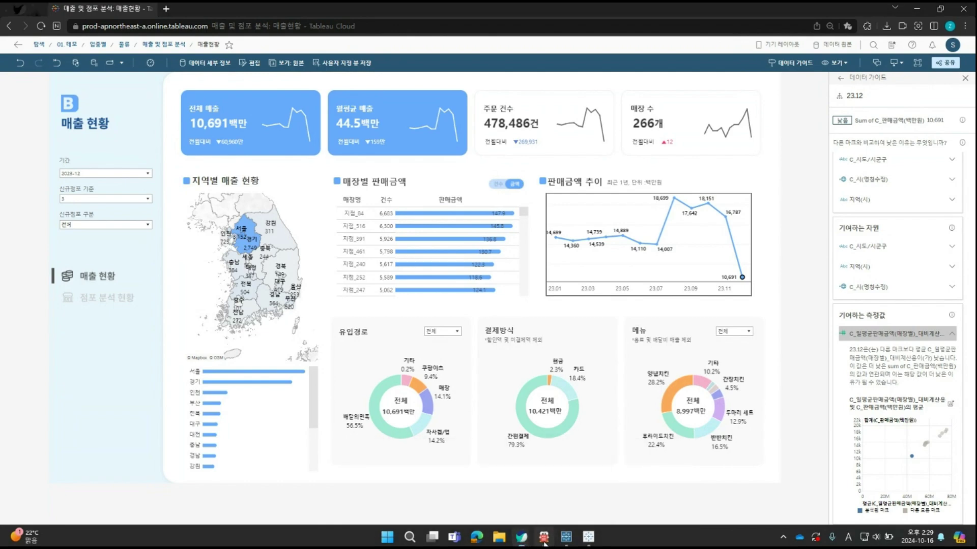
Switch to the PDF viewer, close and reopen 대시보드 사례 1-2.pdf, and show its second page
click(544, 538)
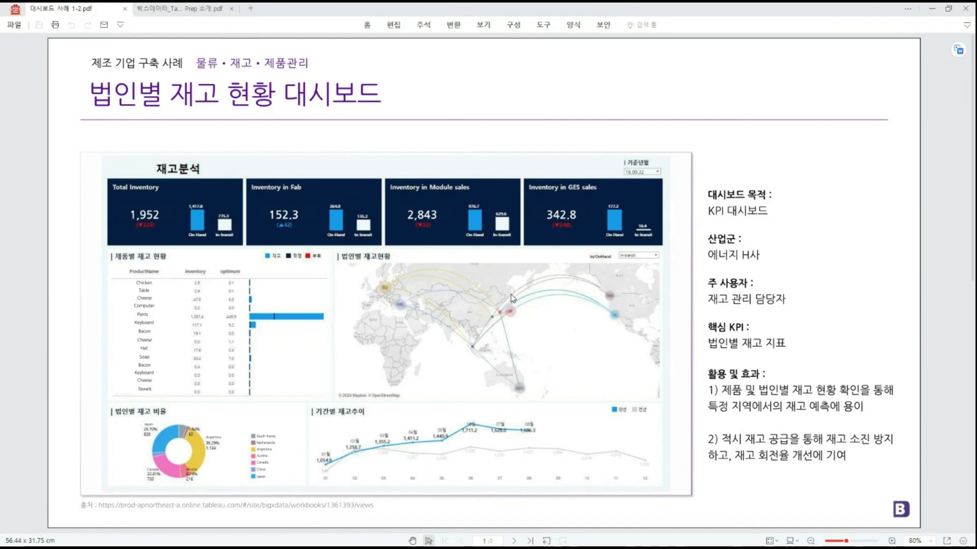
key(ctrl+w)
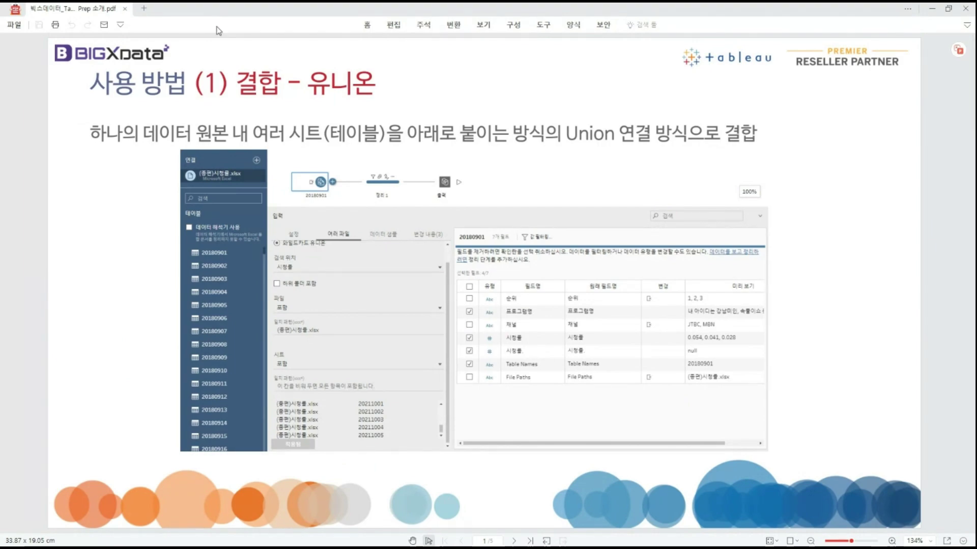
click(143, 10)
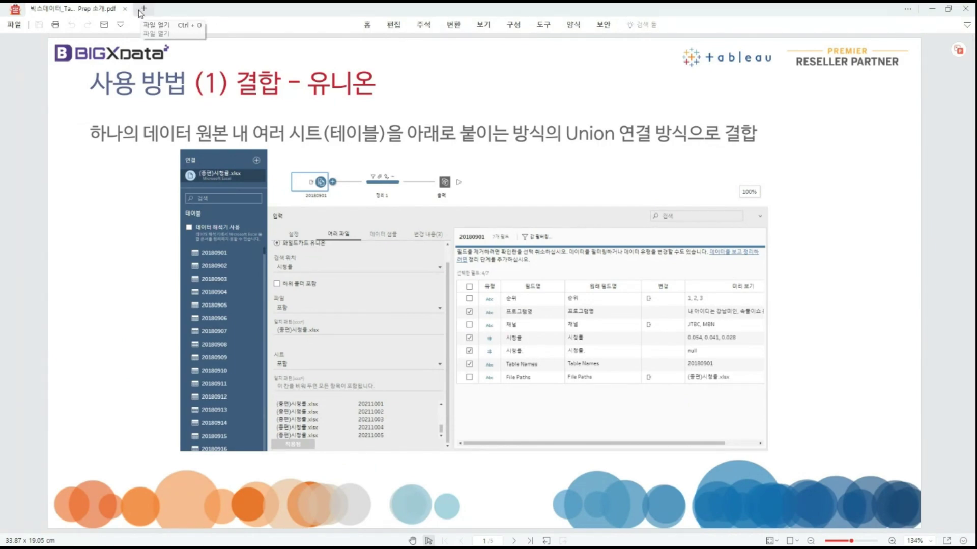
click(220, 98)
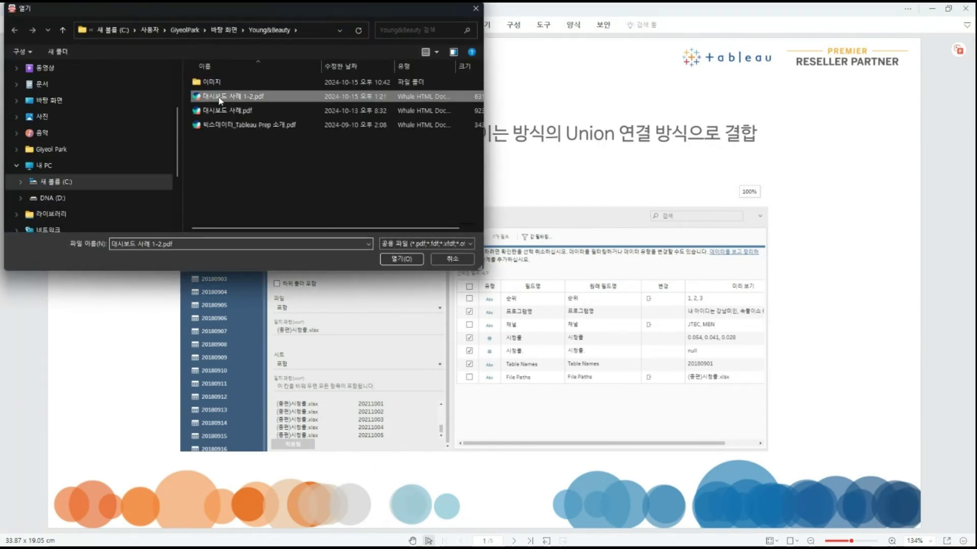
click(402, 259)
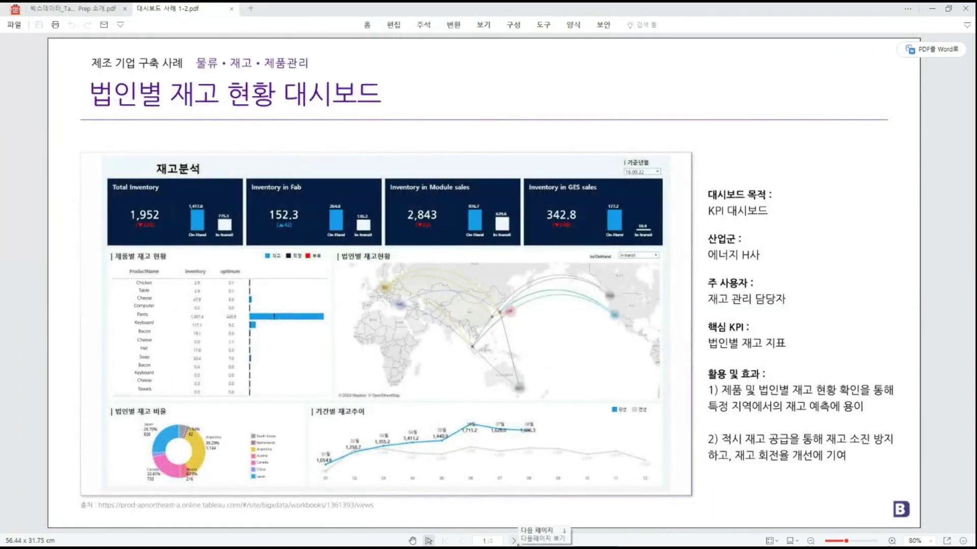
click(515, 542)
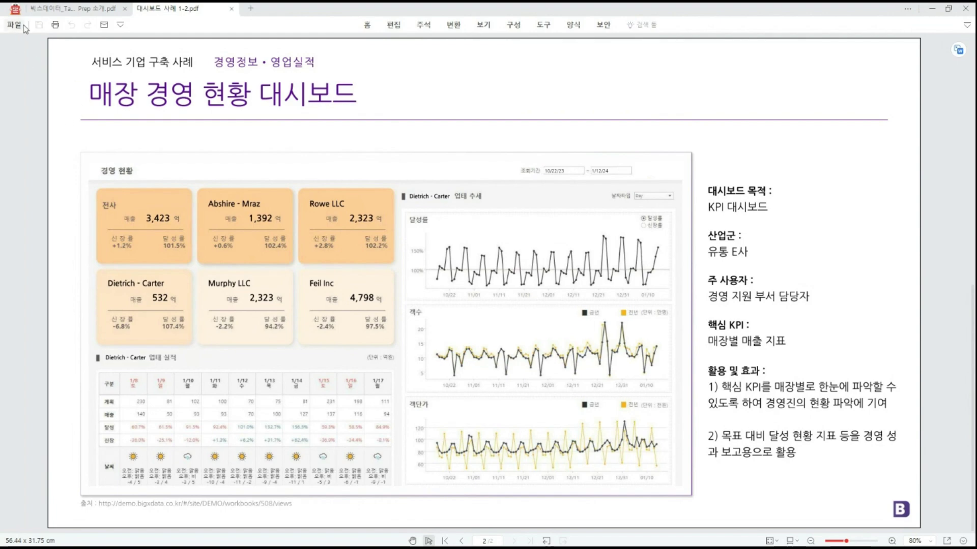
Page through the Tableau Prep introduction PDF from the union slide to the final combined flow on page 5
click(85, 16)
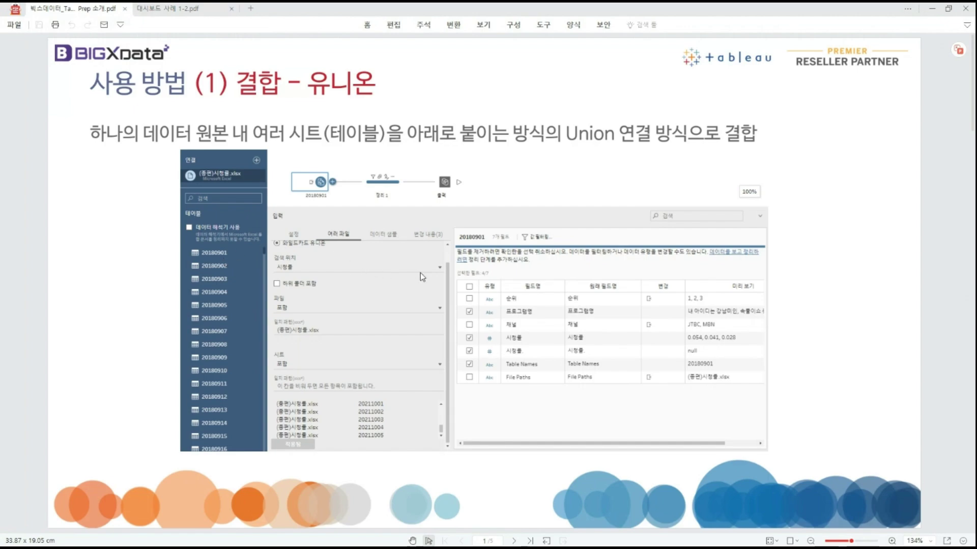
click(514, 541)
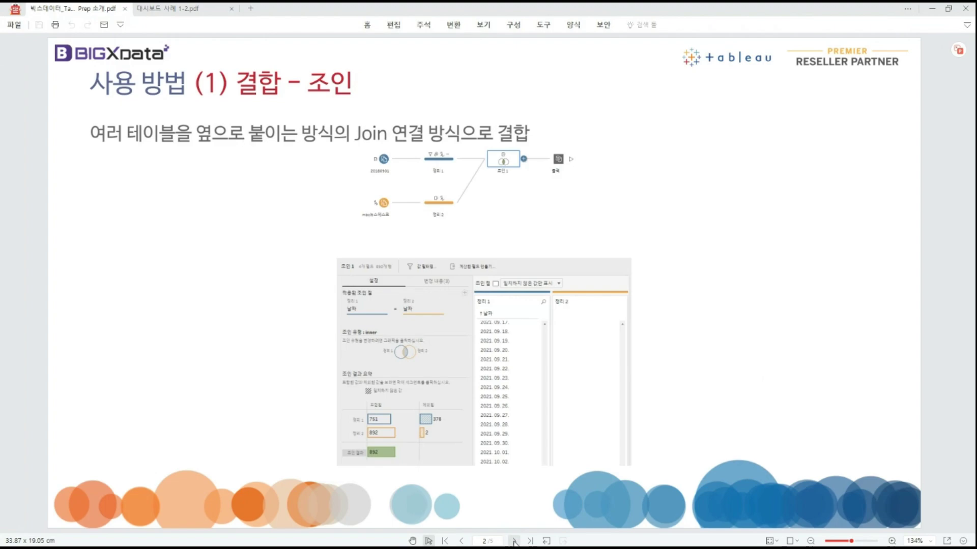
click(514, 541)
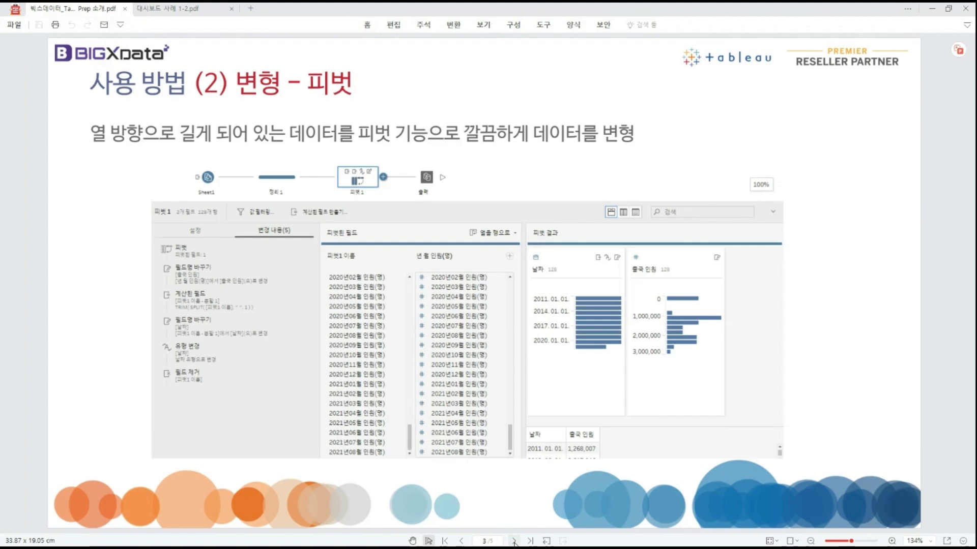
click(514, 541)
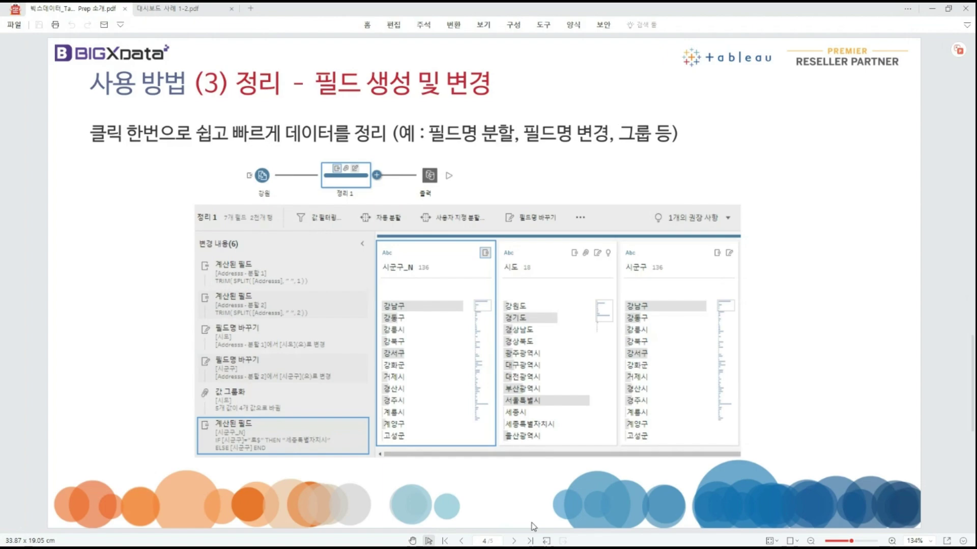
click(514, 542)
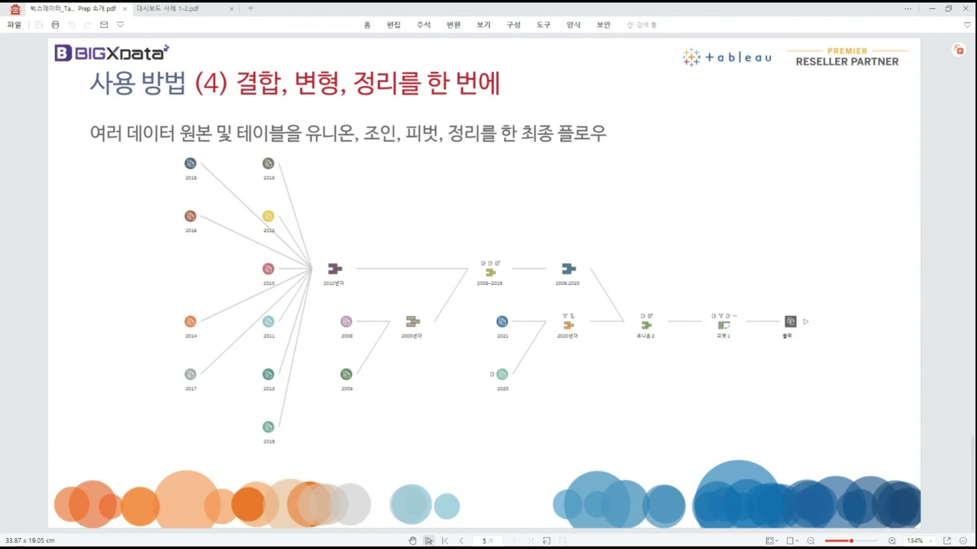
Switch to Tableau Prep Builder and connect to the Excel files 2017년 매출.xls through 2020년 매출.xls from the Prep 샘플 데이터 folder
mouse_move(656, 548)
click(565, 537)
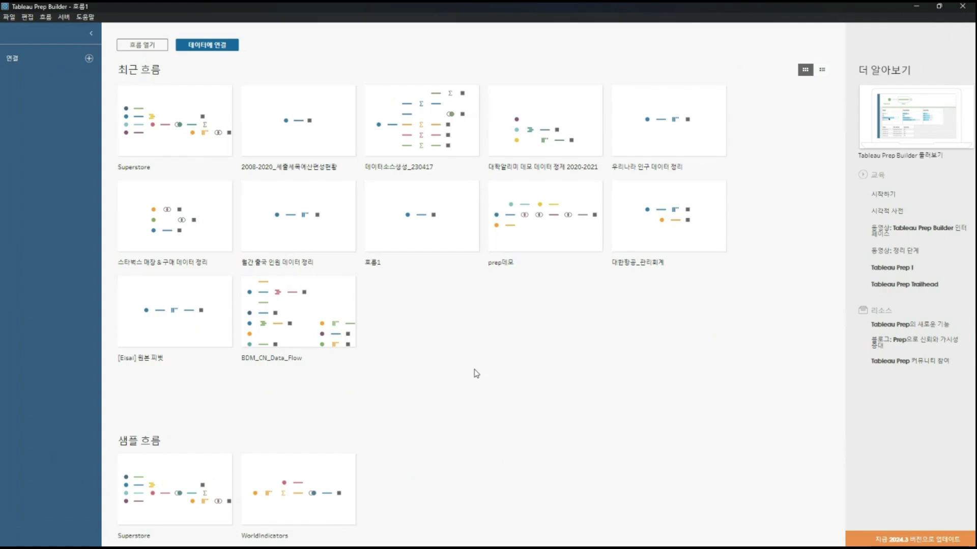
mouse_move(208, 303)
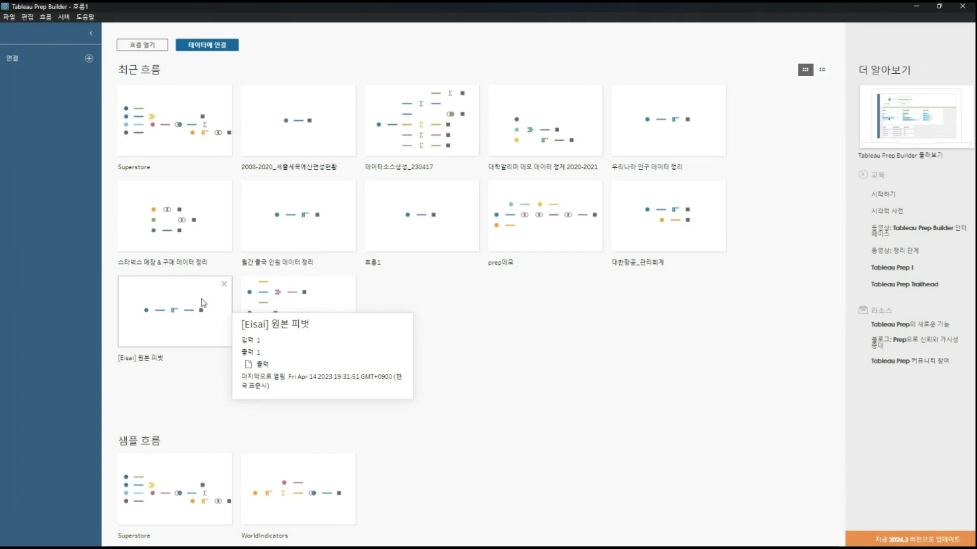
click(89, 59)
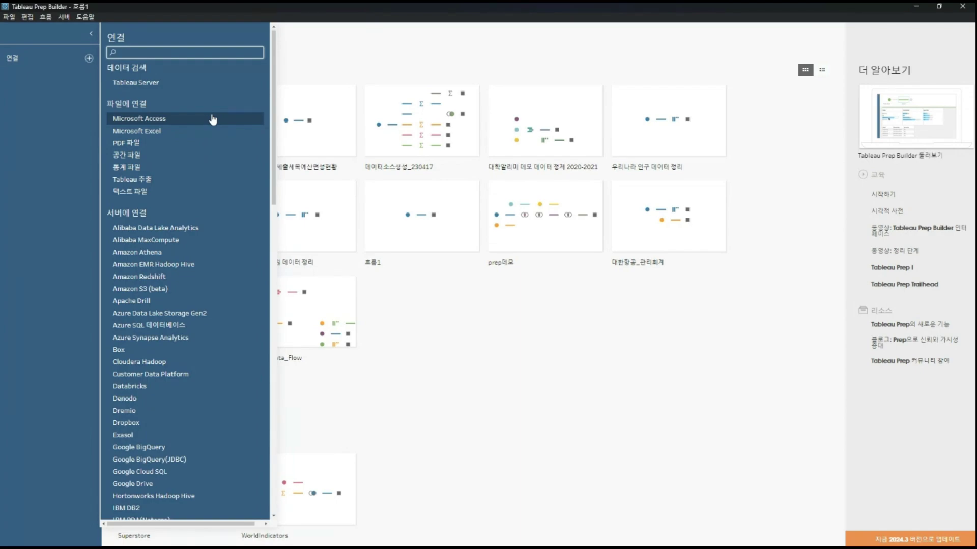
click(189, 133)
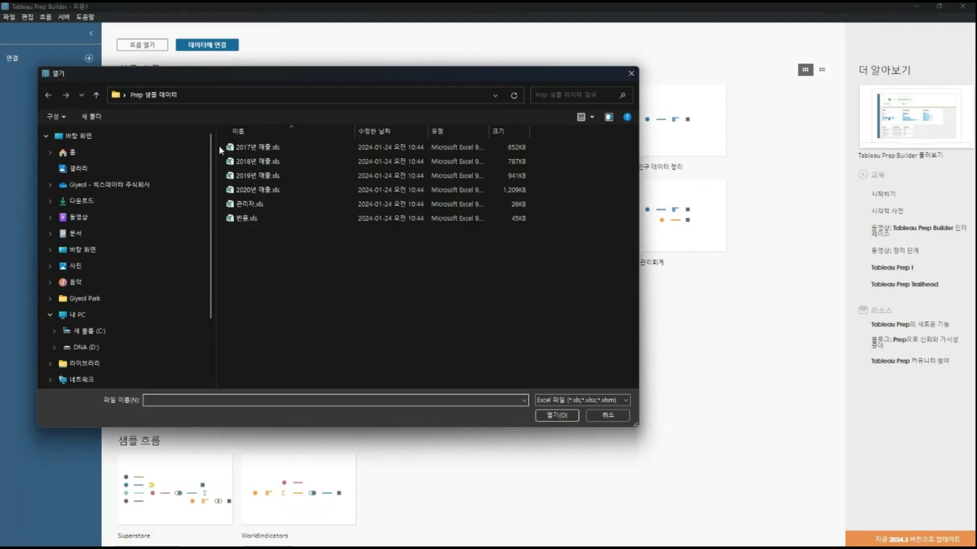
drag(221, 145, 259, 194)
click(547, 416)
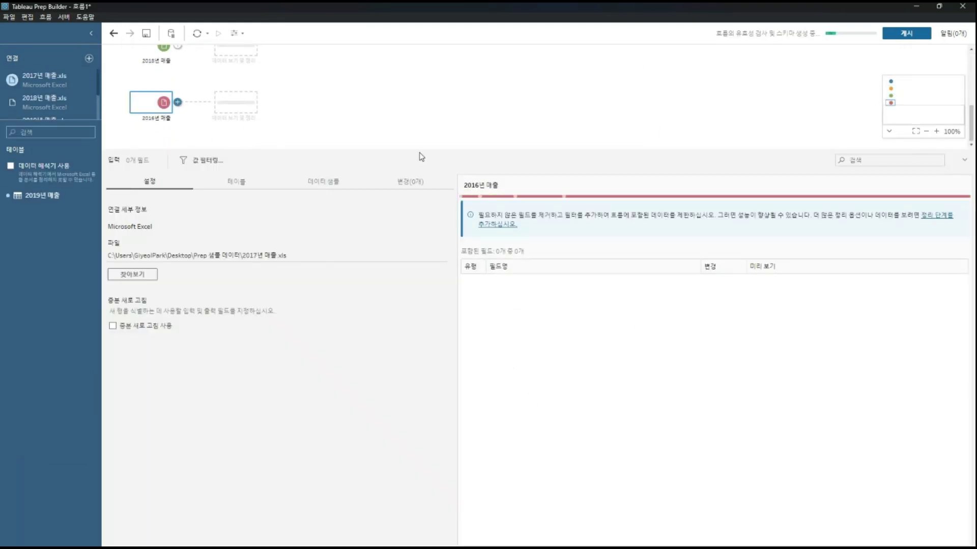
Combine the four yearly sales inputs in the flow into a single union step
drag(419, 148, 417, 351)
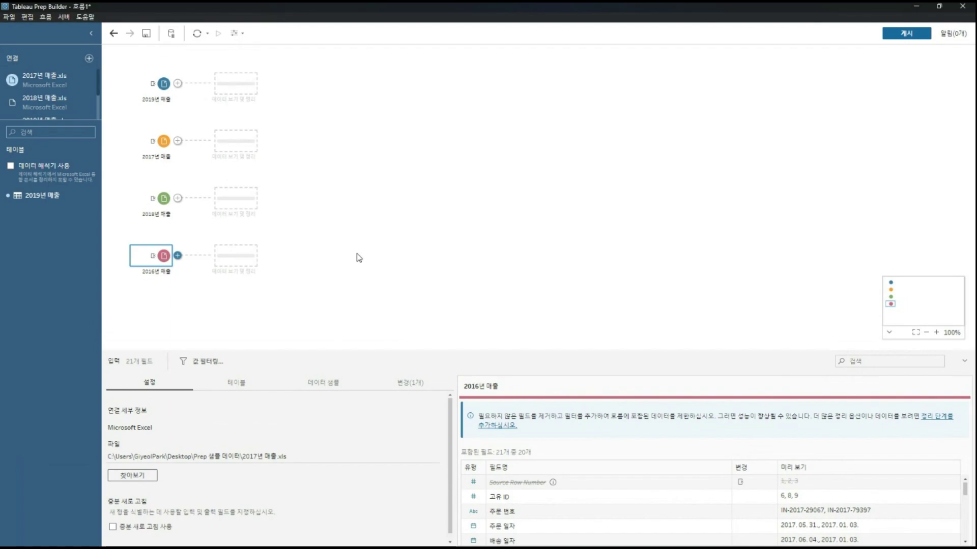
drag(163, 141, 156, 101)
drag(164, 198, 206, 82)
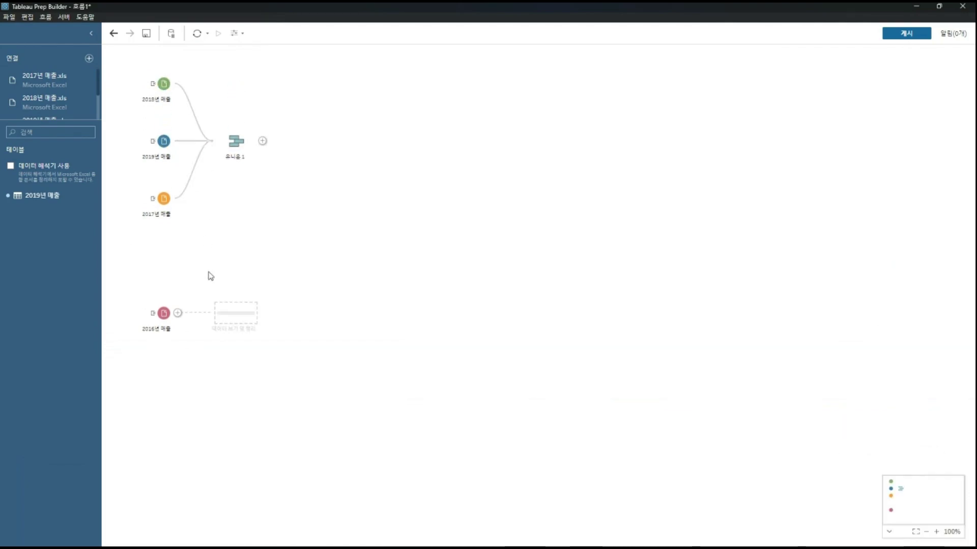
drag(164, 314, 205, 139)
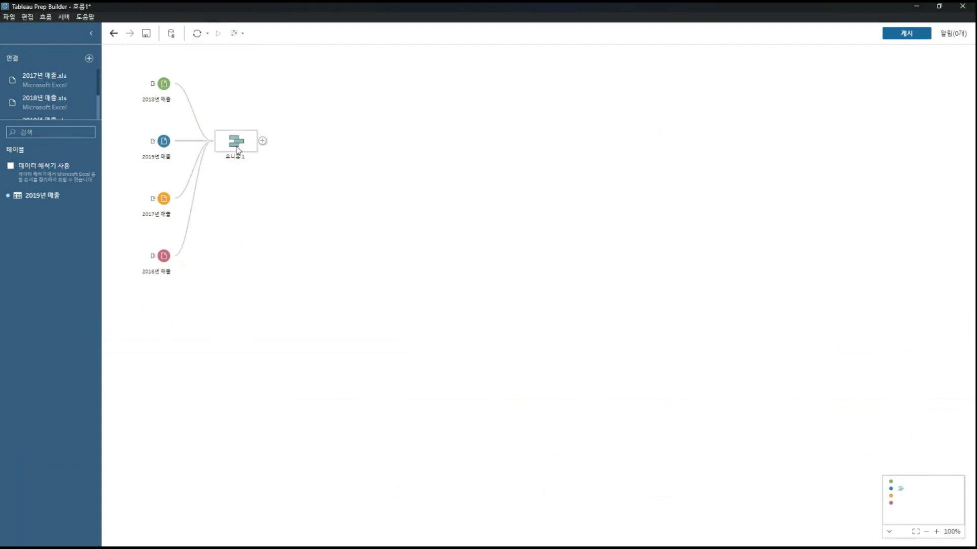
Merge the union's mismatched fields: 수익 with 이익, 지역 with 지역분류, and 할인 with 할인율
drag(355, 350, 380, 236)
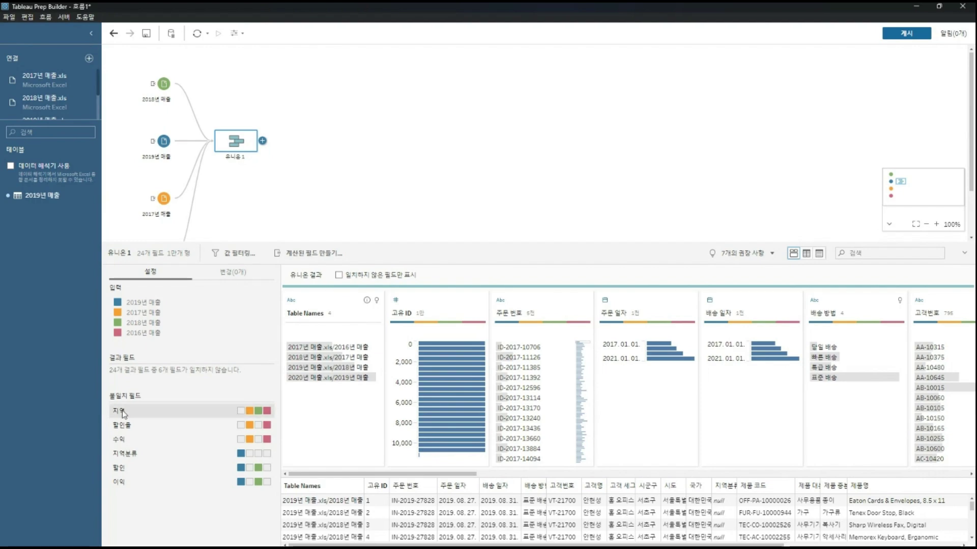
click(215, 442)
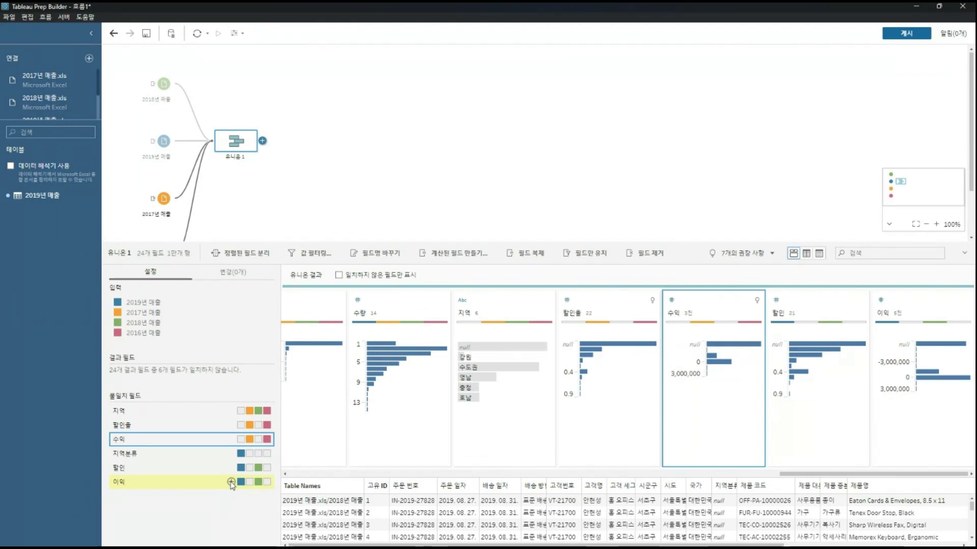
click(232, 482)
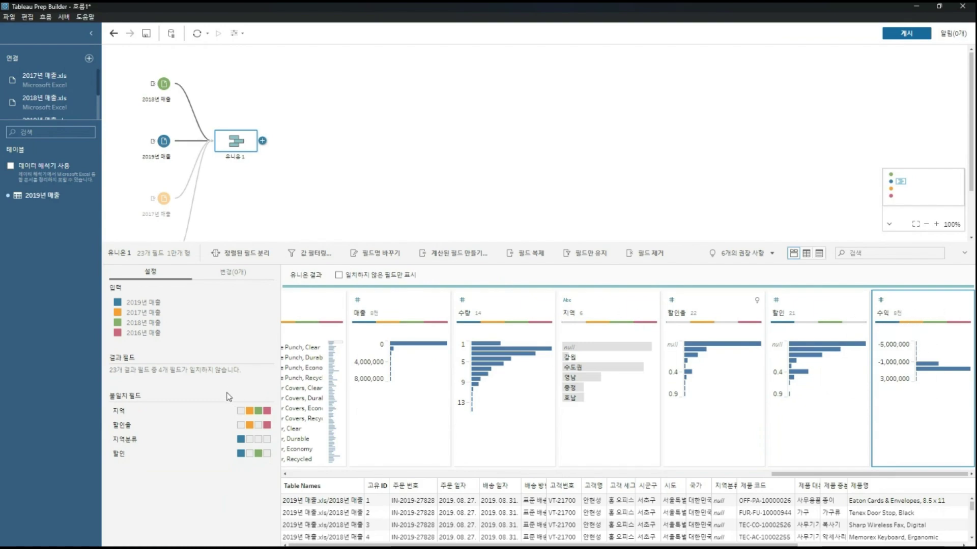
click(232, 415)
drag(231, 417, 233, 440)
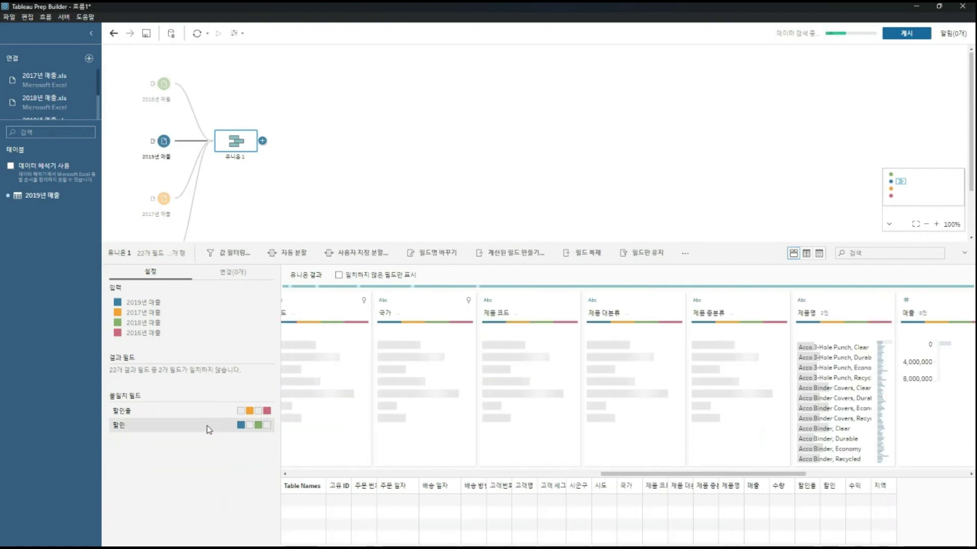
click(208, 430)
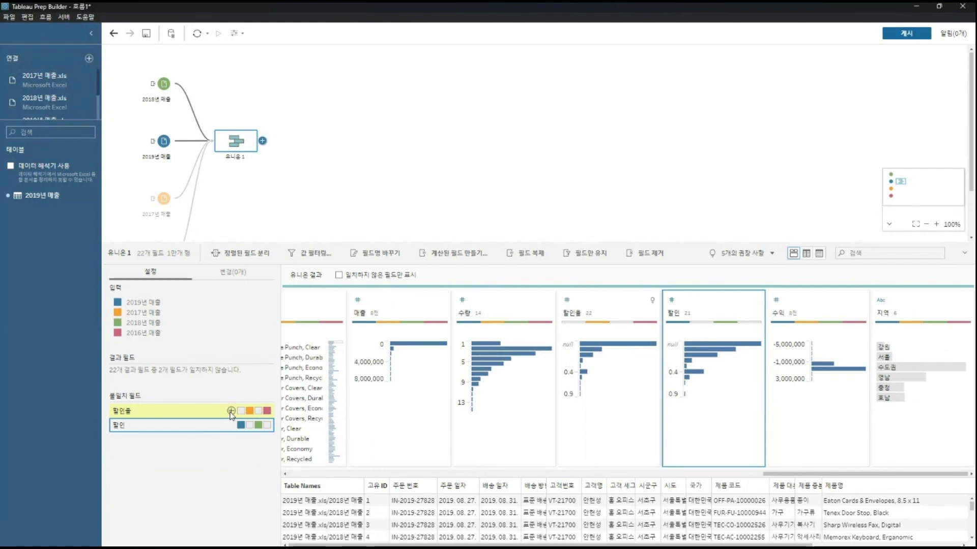
click(231, 411)
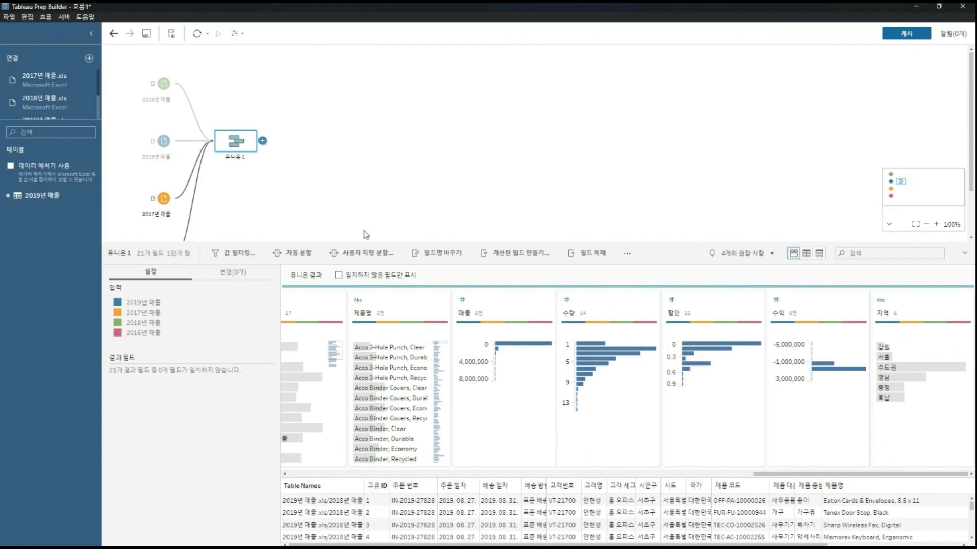
Add a cleaning step after the union and enlarge its profile and data grid area
click(262, 141)
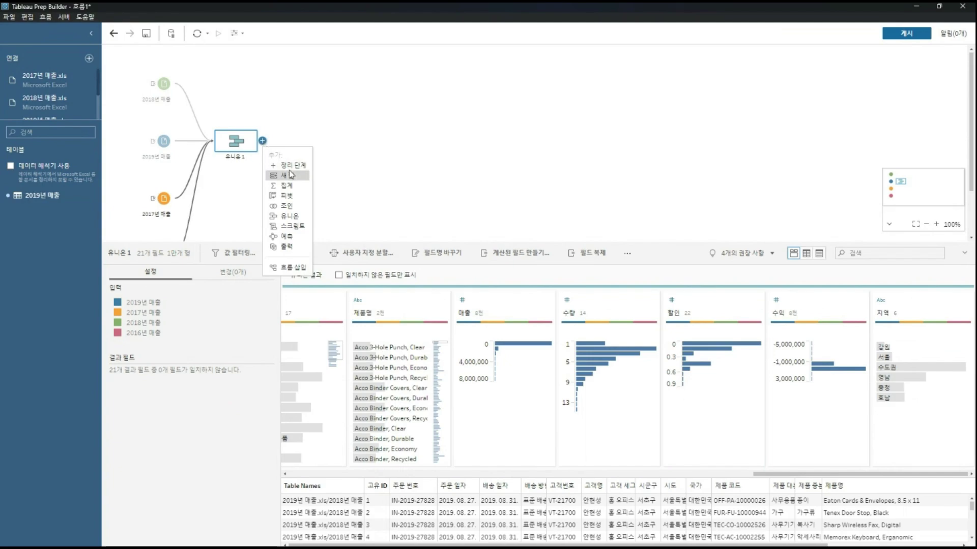
click(287, 162)
drag(367, 245, 382, 64)
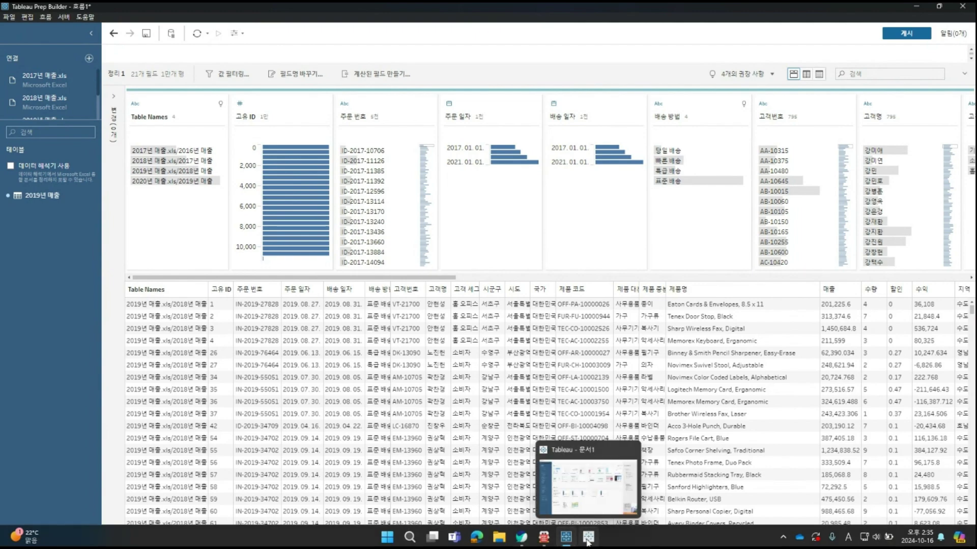
Switch to Tableau Desktop and connect to the Excel file SUPERSTORE_2021-2024.xlsx
click(588, 541)
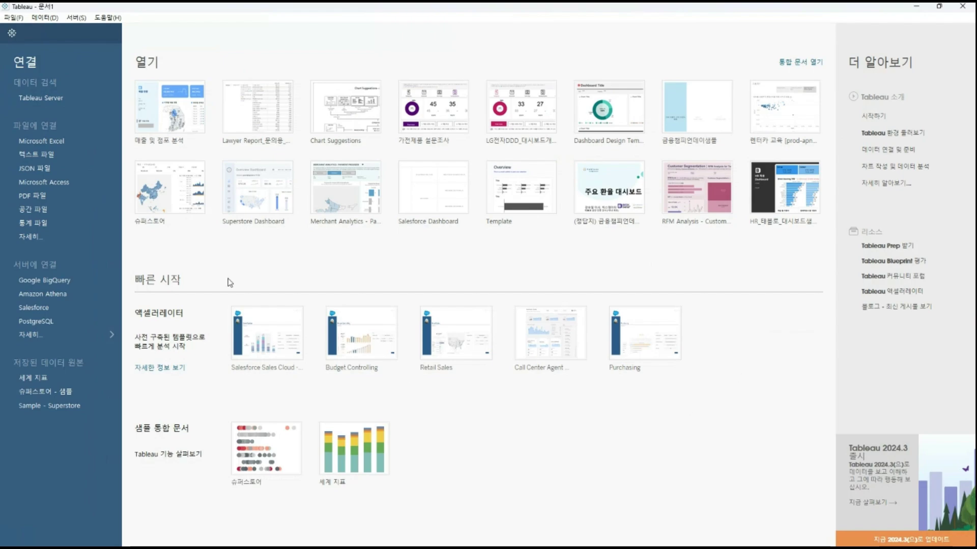
click(31, 142)
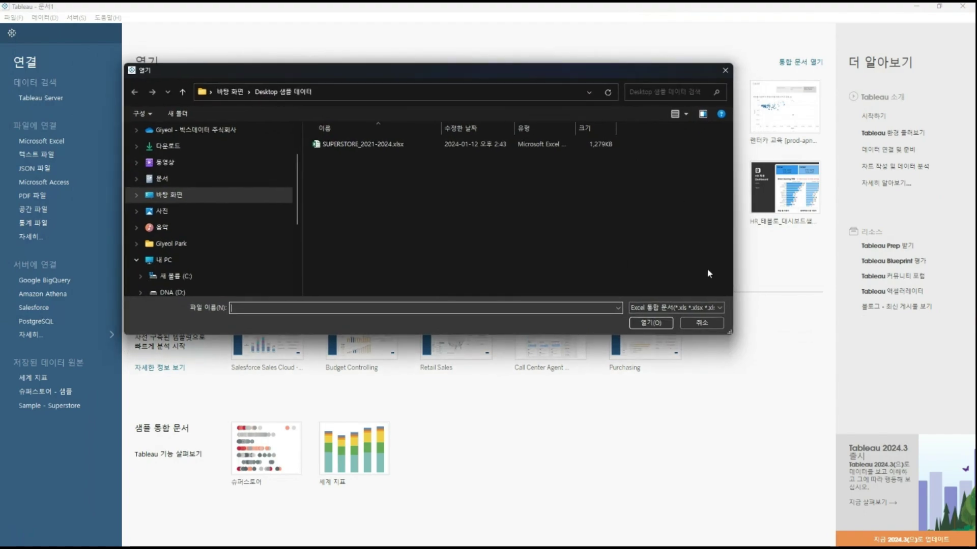
click(700, 324)
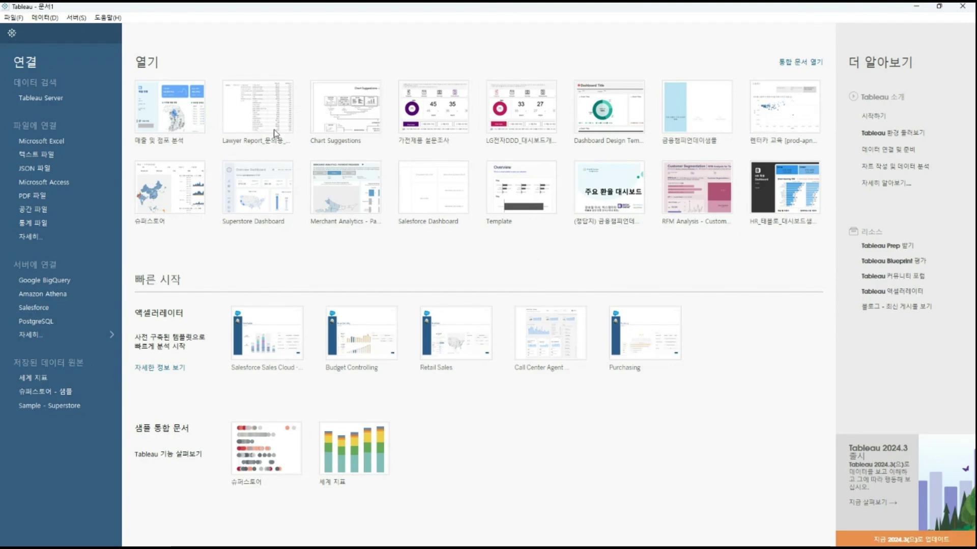
click(93, 143)
click(354, 145)
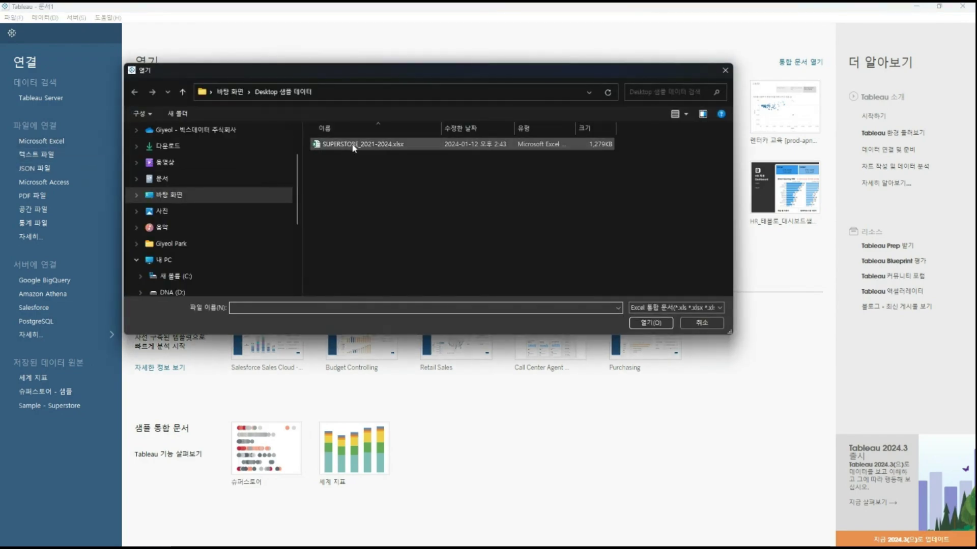
click(650, 323)
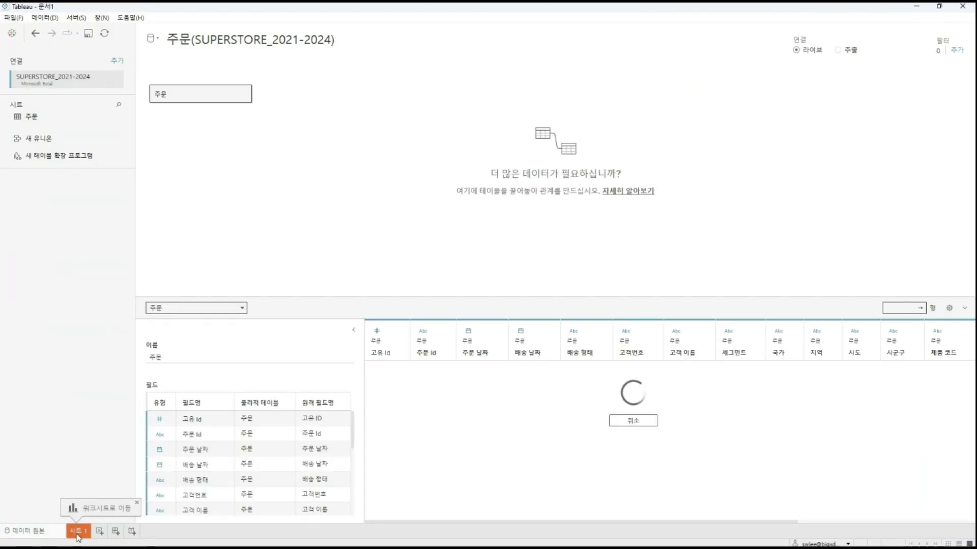
Build a horizontal bar chart on 시트 1 with 하위 범주 as rows and the sum of 수익 as columns
click(78, 530)
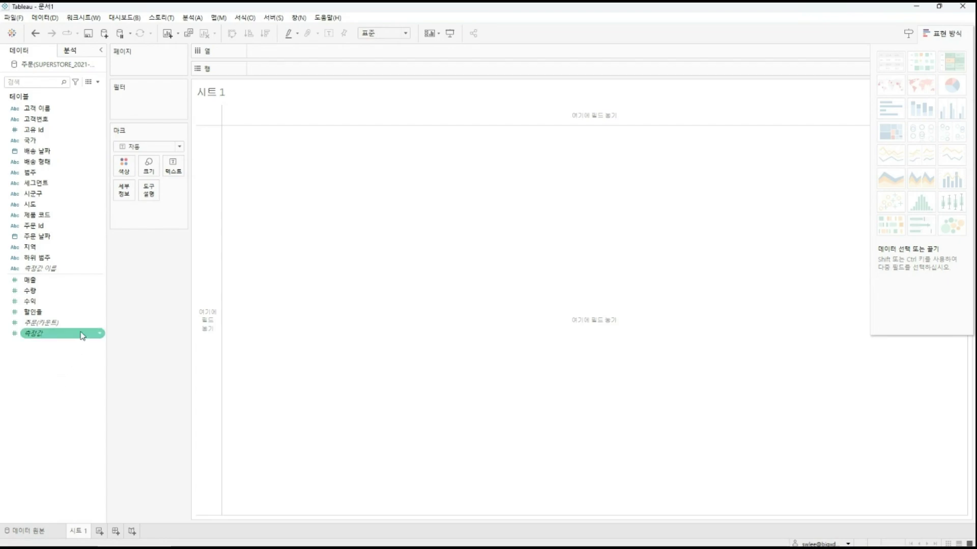
double_click(58, 261)
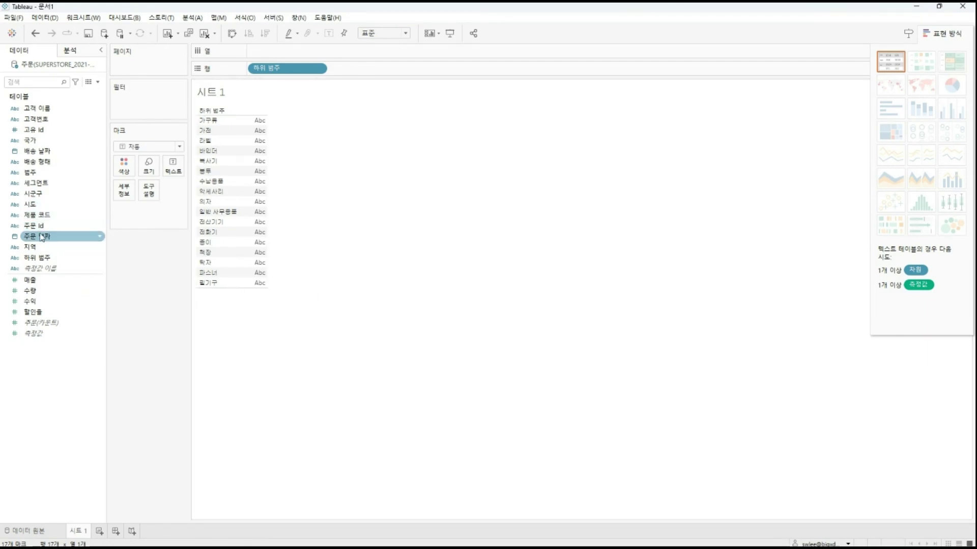
drag(39, 307, 273, 52)
mouse_move(428, 202)
mouse_move(421, 244)
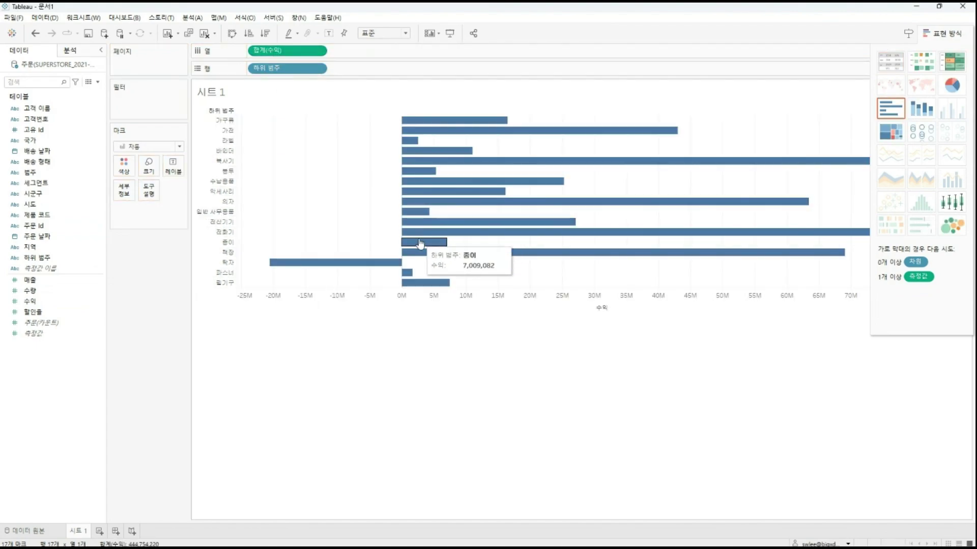
mouse_move(404, 266)
Label the 하위 범주 bars with 수익 and colour them by 수익
drag(31, 301, 167, 169)
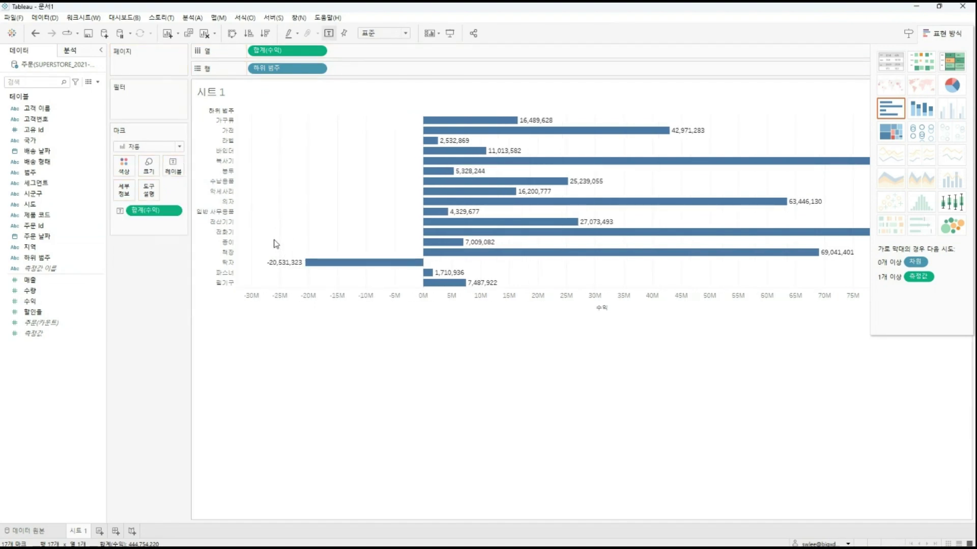
mouse_move(275, 267)
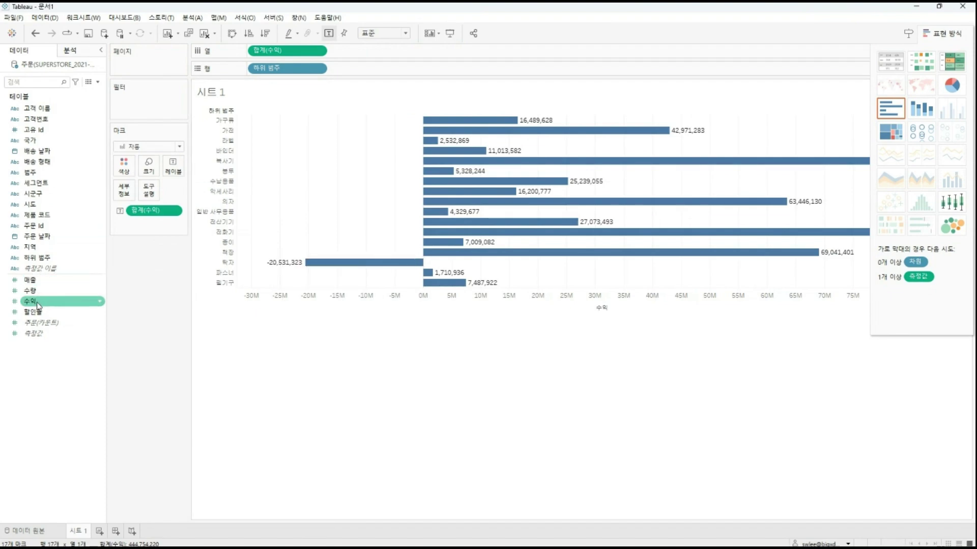
drag(32, 302, 124, 164)
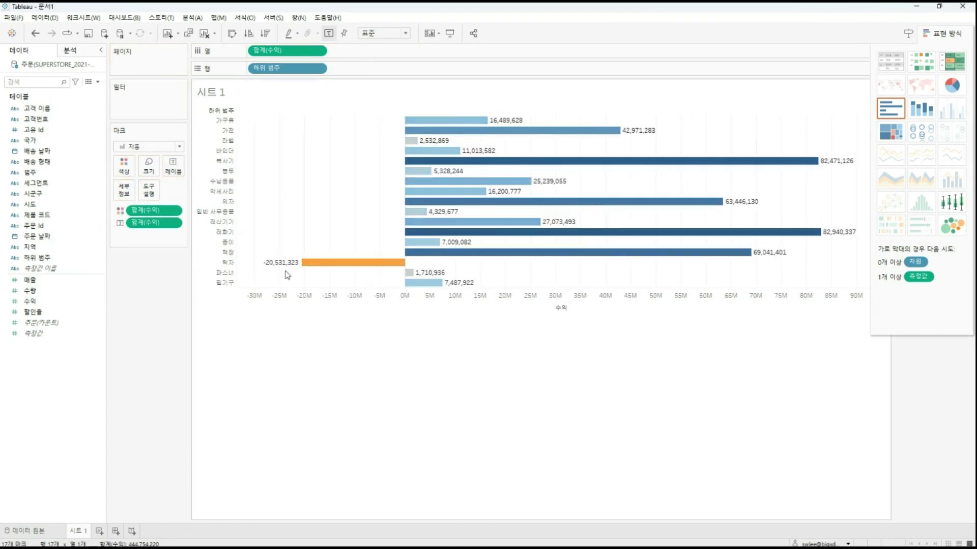
mouse_move(483, 224)
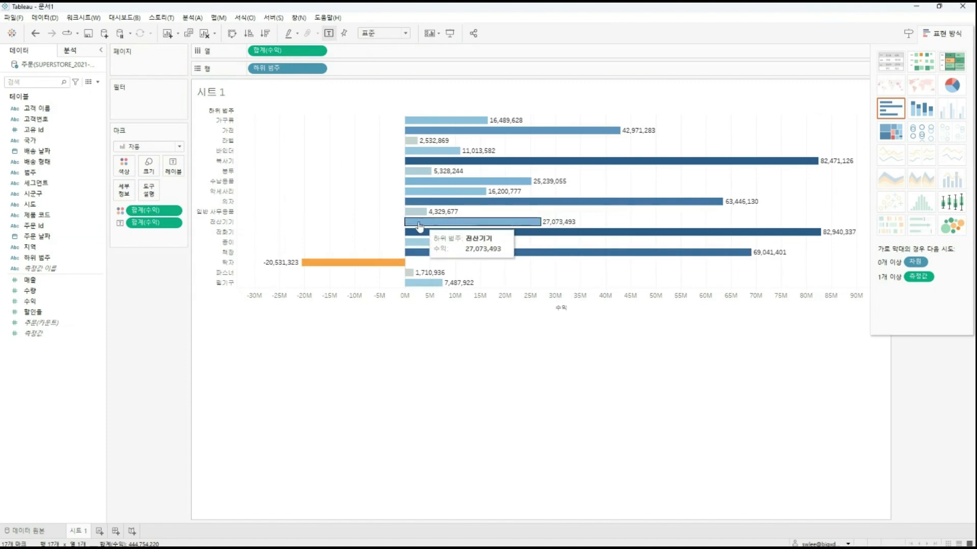
mouse_move(318, 268)
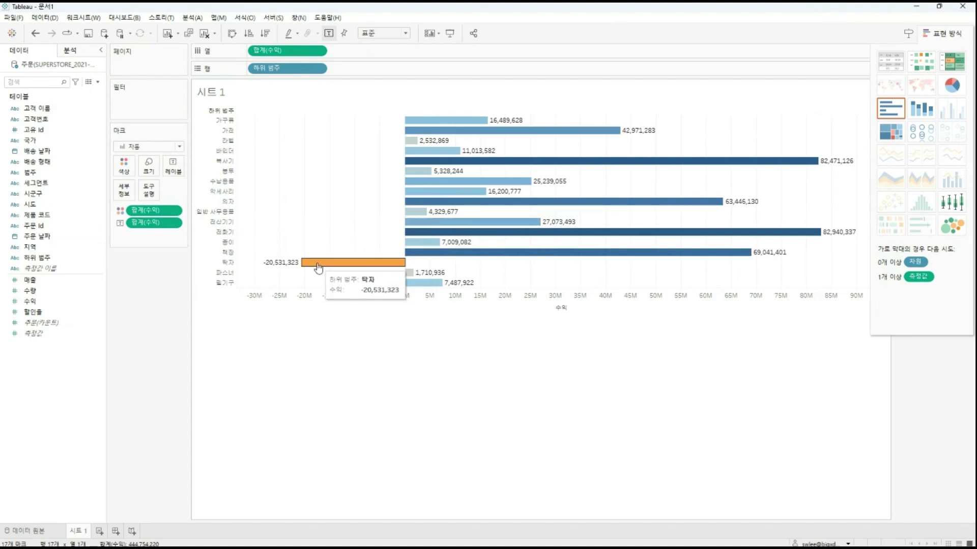
Sort the 하위 범주 bars by 수익 in descending order and fit the chart to 전체 보기
click(249, 35)
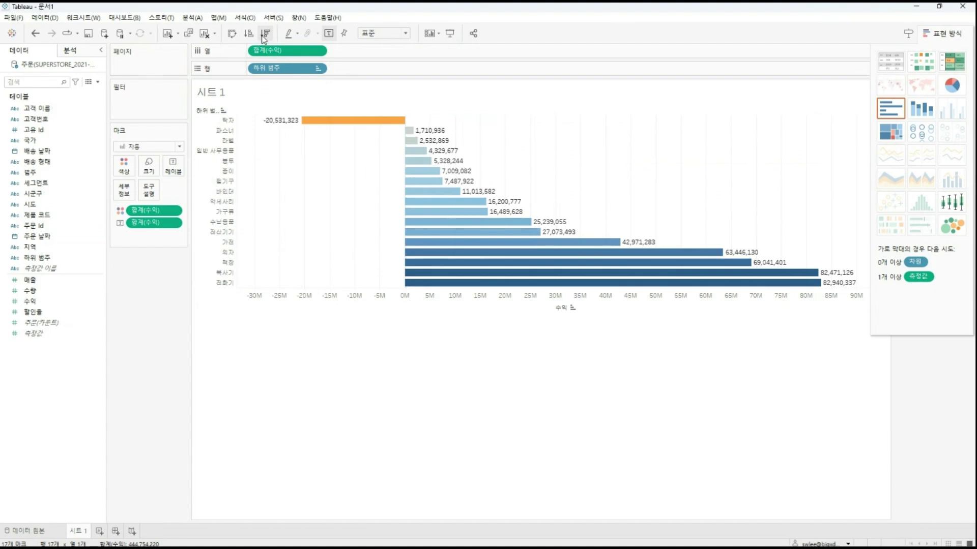
click(264, 38)
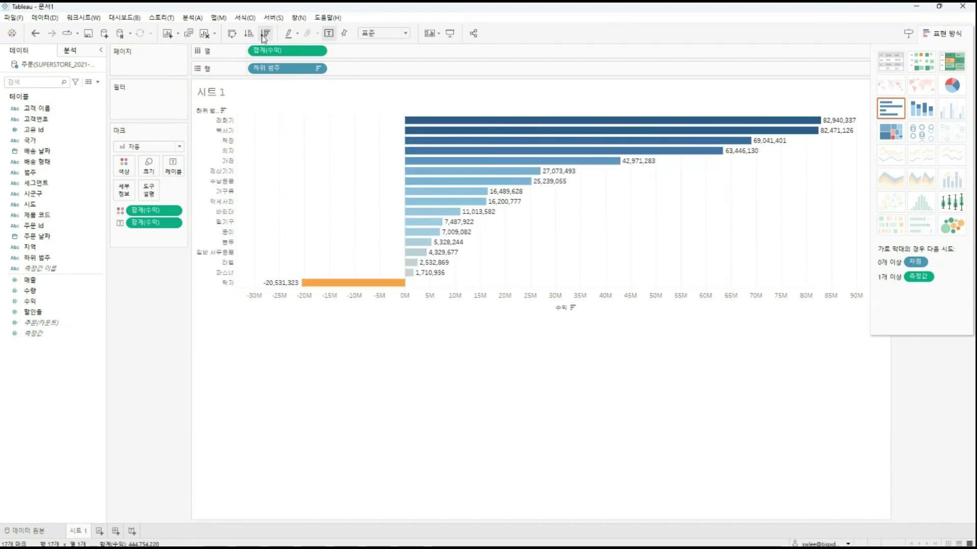
click(378, 34)
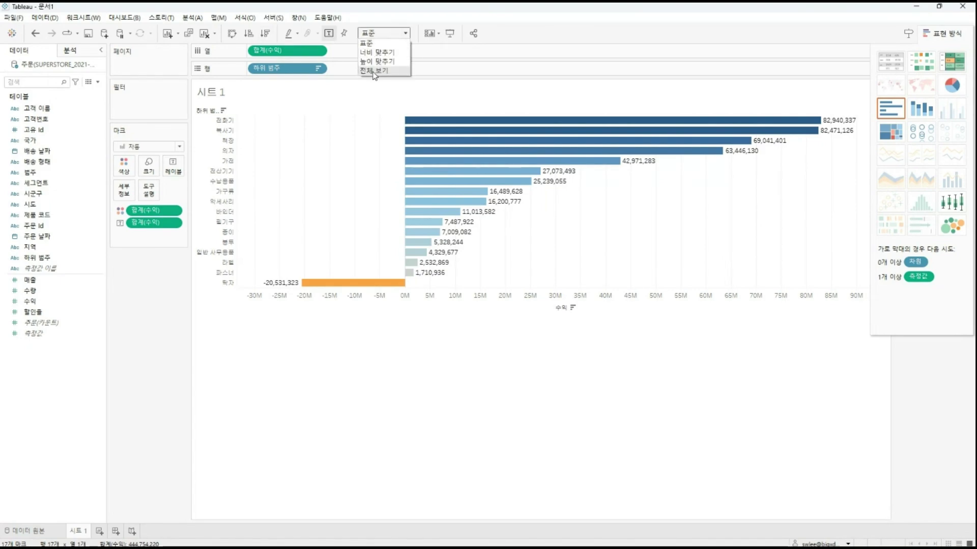
click(375, 72)
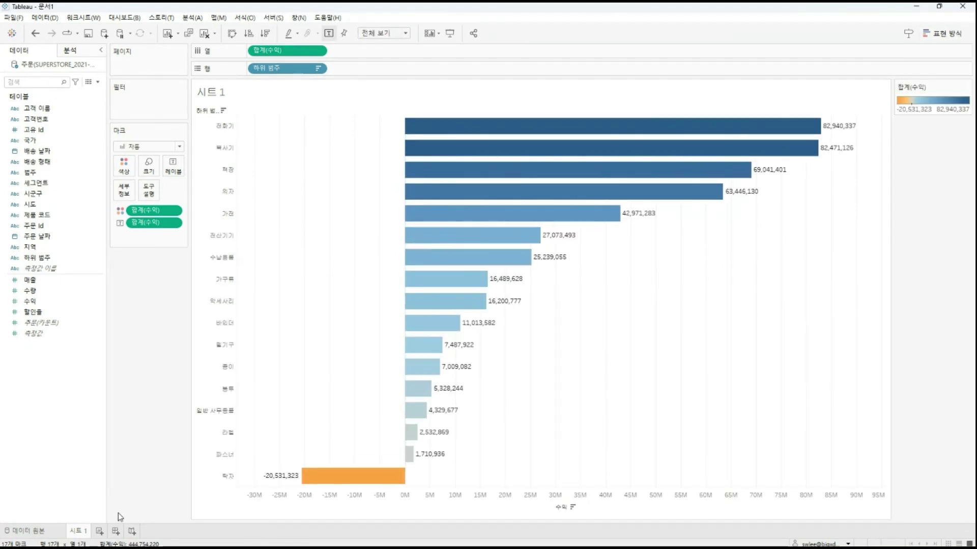
Add a new worksheet and build a bar chart with 세그먼트 as rows and the sum of 수익 as columns
click(100, 532)
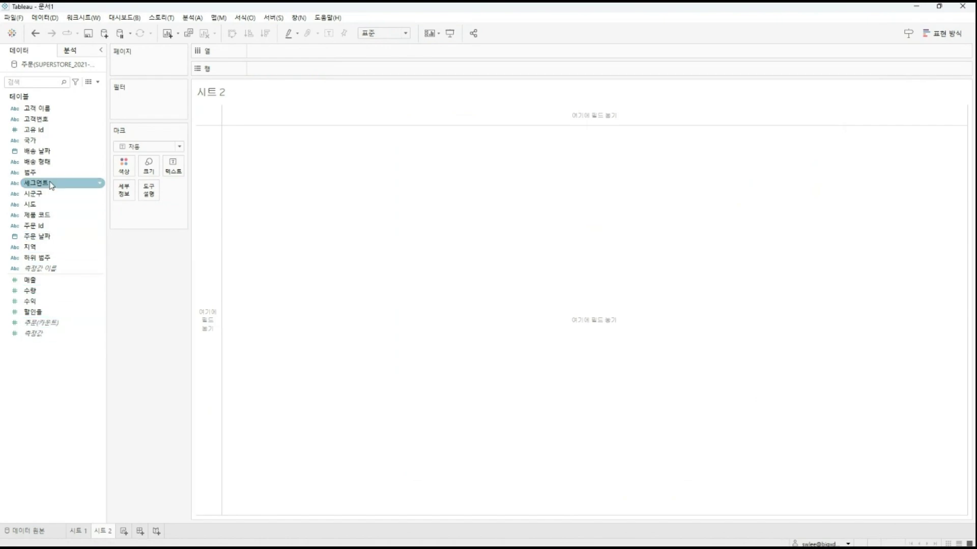
drag(50, 185, 275, 69)
drag(32, 301, 277, 51)
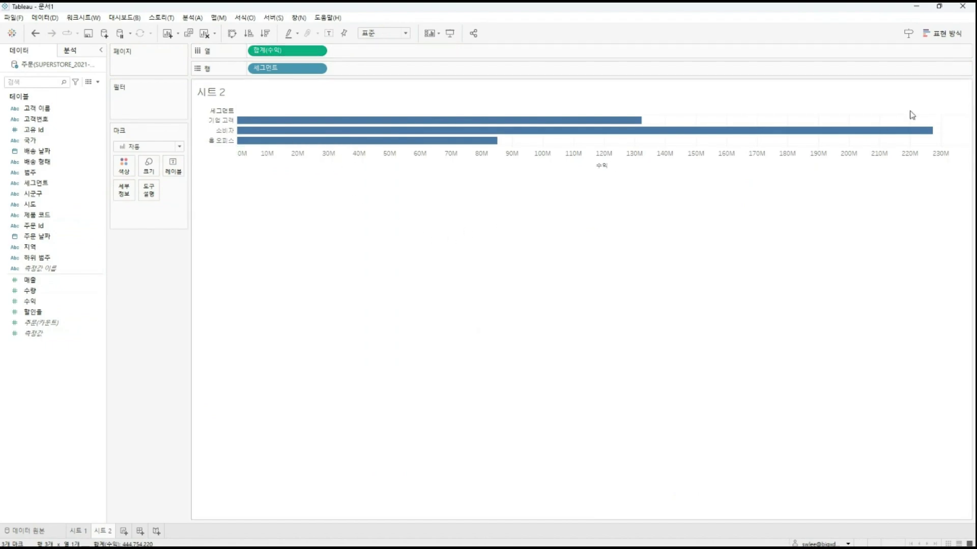
Turn the 세그먼트 profit bar chart into a pie chart and fit it to 전체 보기
click(948, 38)
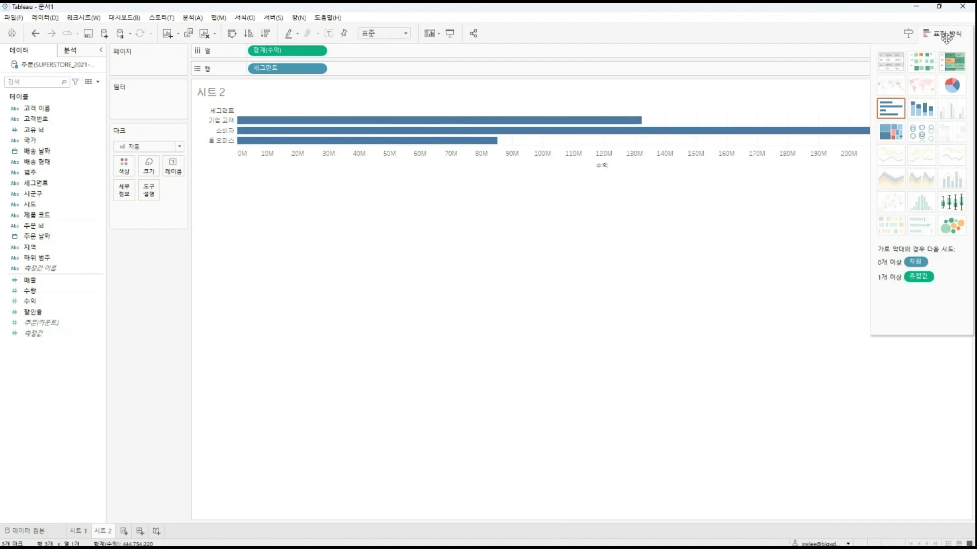
click(952, 86)
click(392, 70)
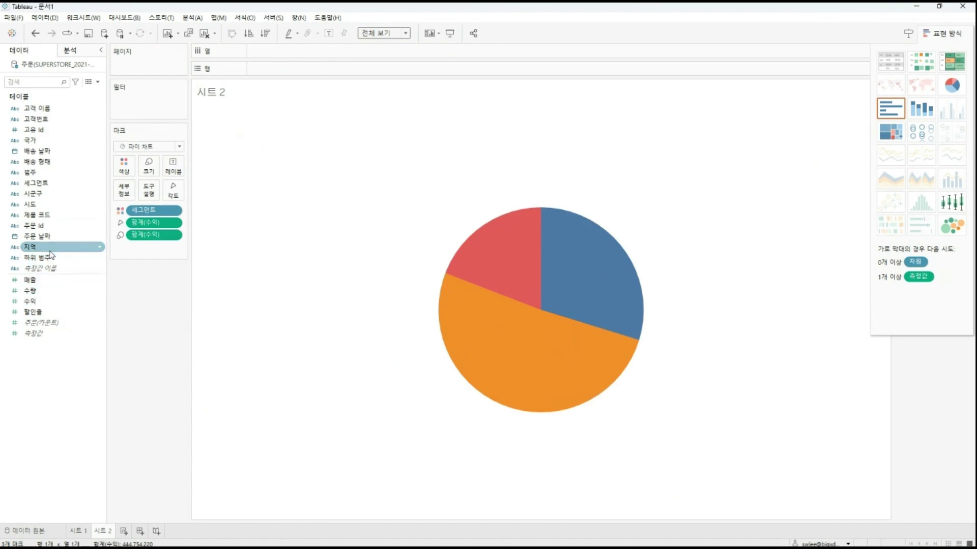
Label the pie slices with 세그먼트 and 수익, showing the 수익 label as the 구성 비율 quick table calculation
drag(36, 183, 173, 165)
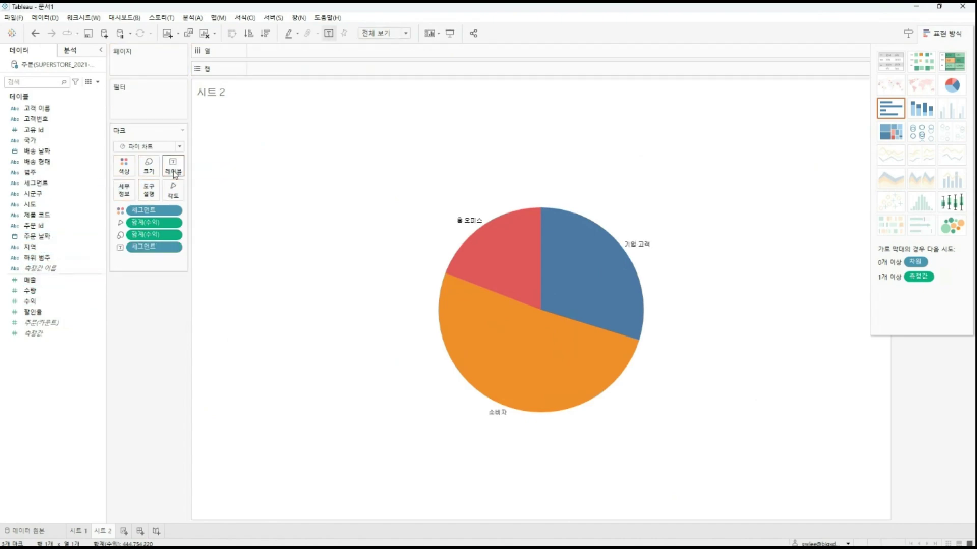
drag(40, 306, 173, 172)
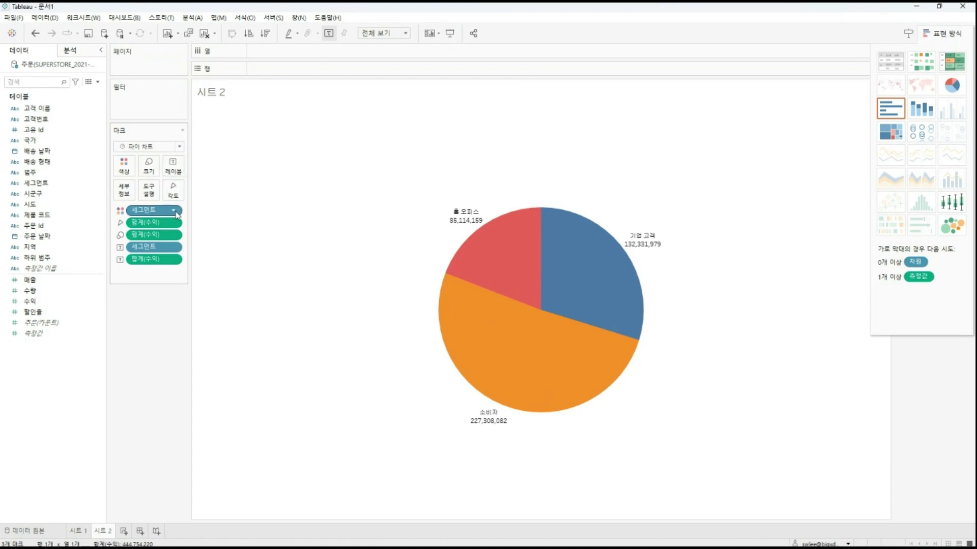
click(174, 260)
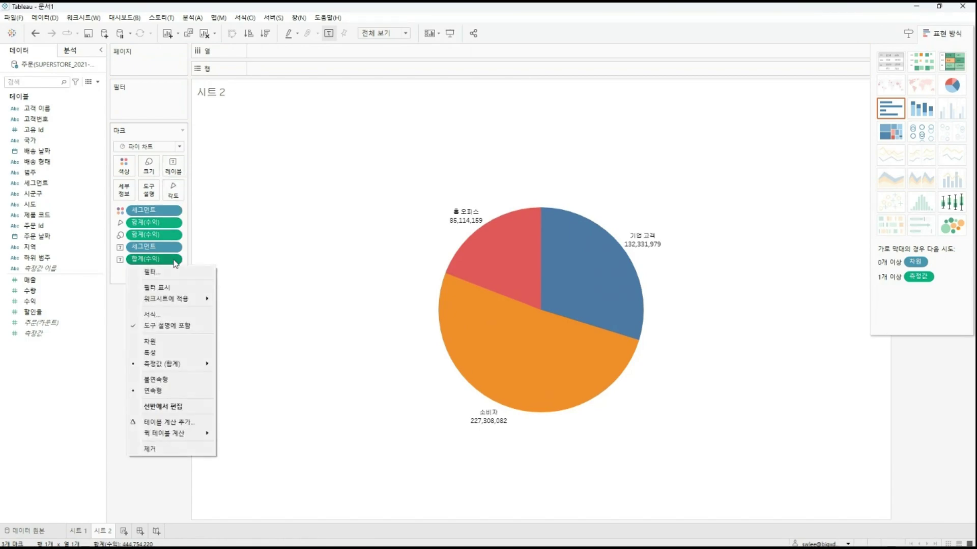
mouse_move(205, 435)
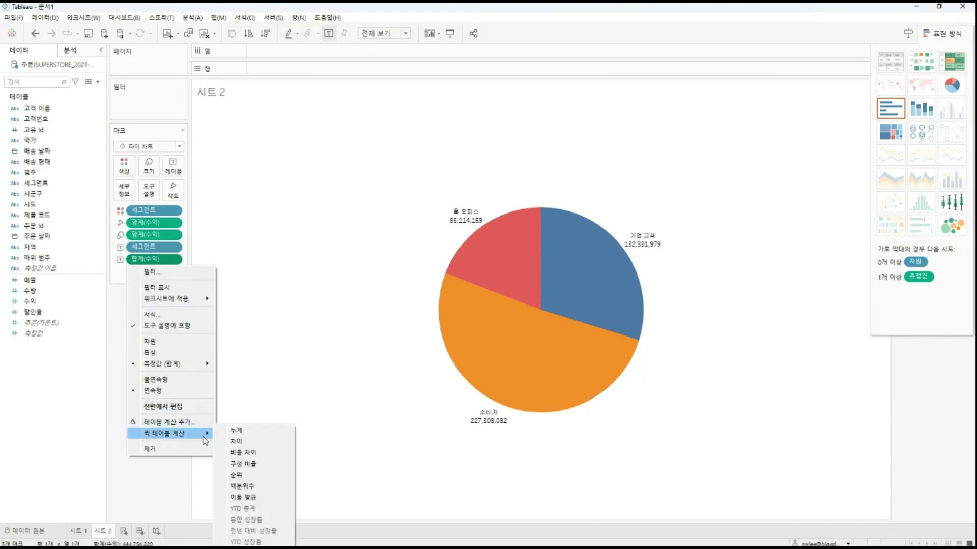
click(249, 465)
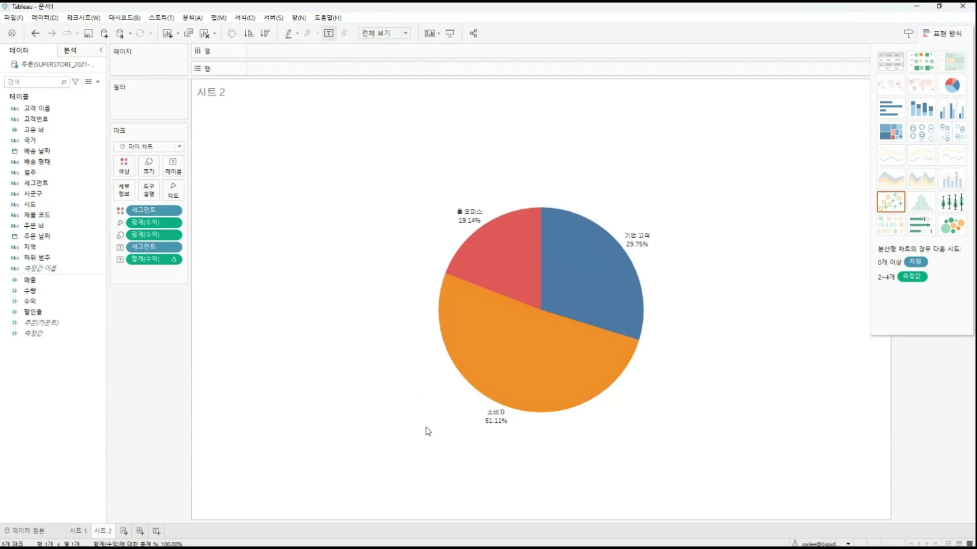
mouse_move(498, 248)
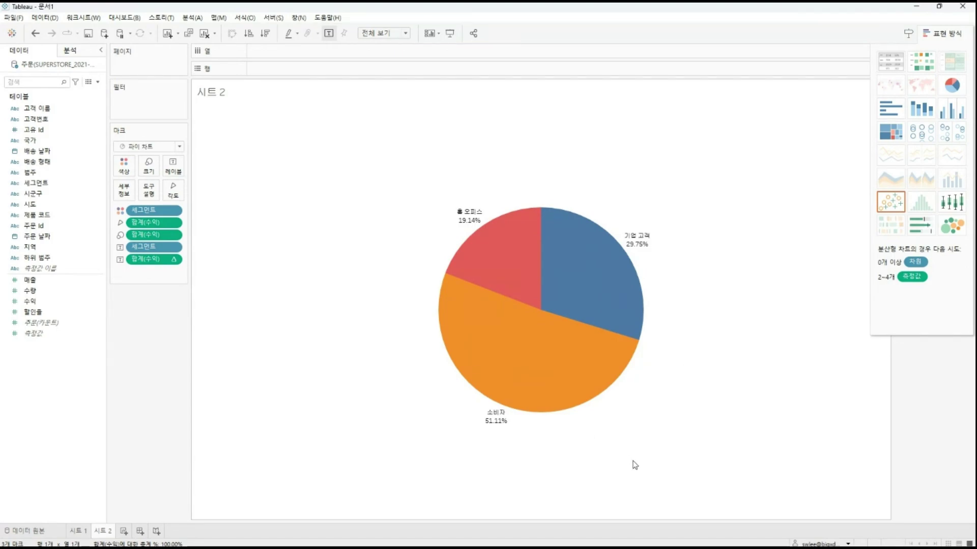
click(938, 37)
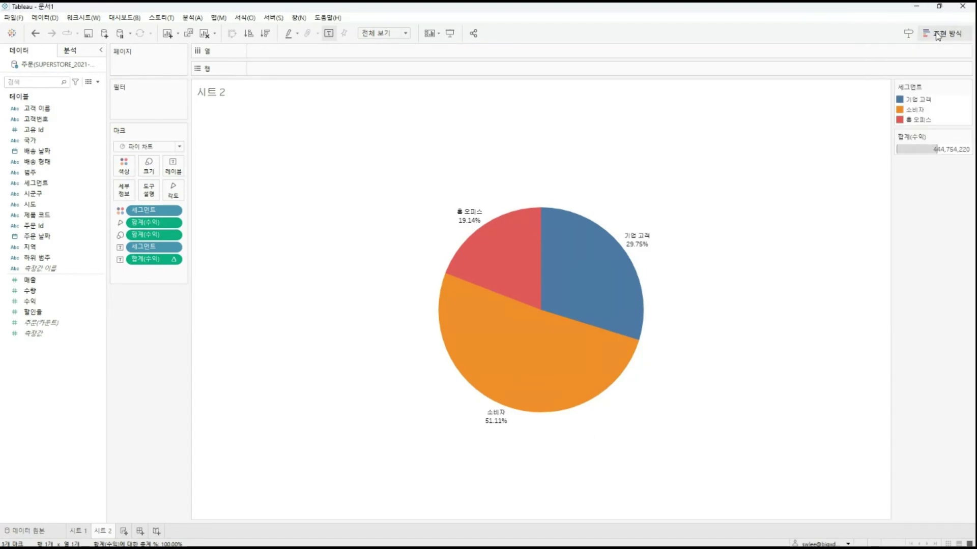
Add a new worksheet and assign the geographic role 시군구 to the 시군구 field and 주/시/도 to the 시도 field
click(123, 531)
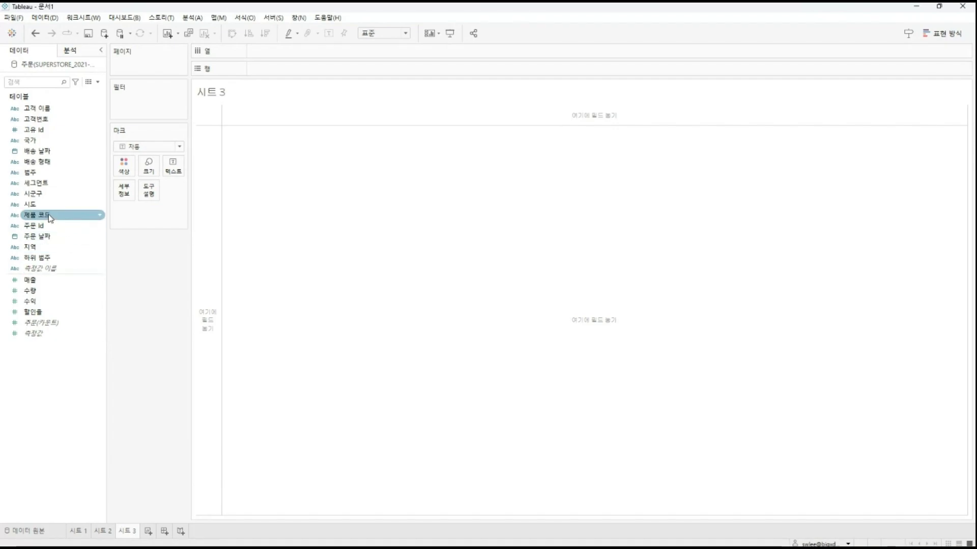
click(56, 196)
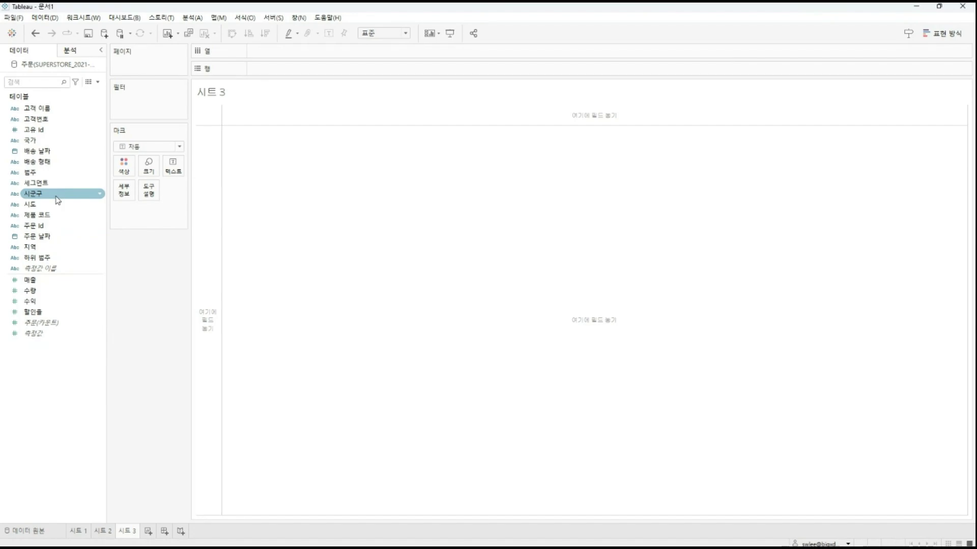
click(100, 197)
mouse_move(146, 335)
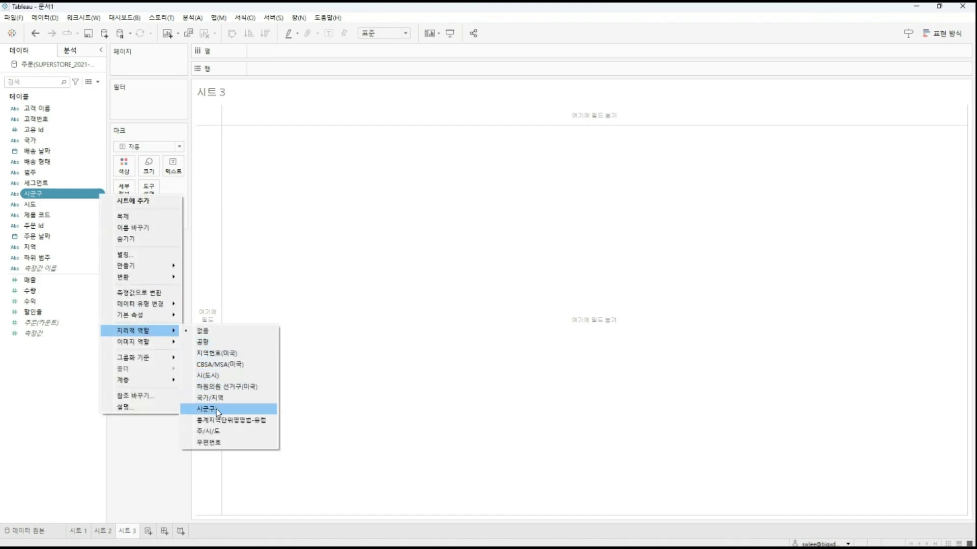
click(218, 410)
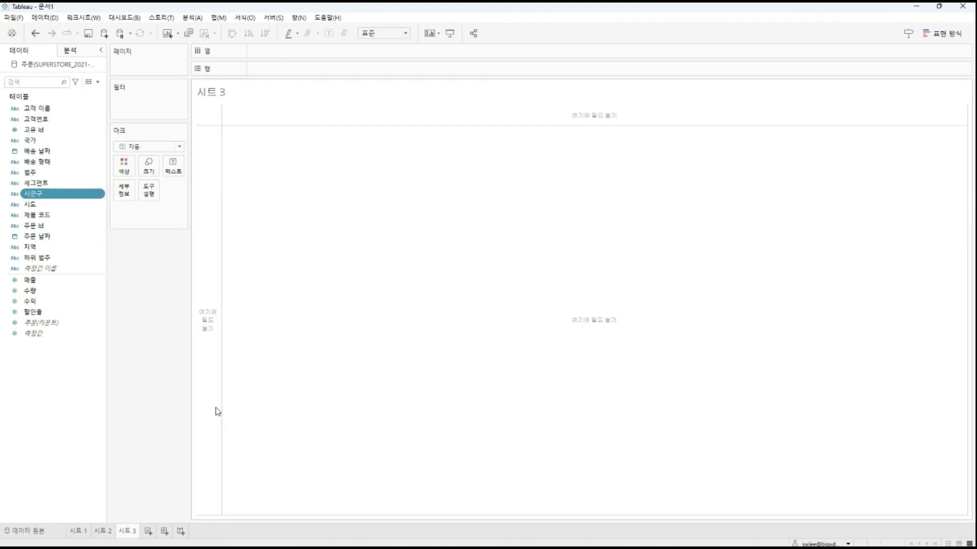
click(100, 204)
mouse_move(159, 343)
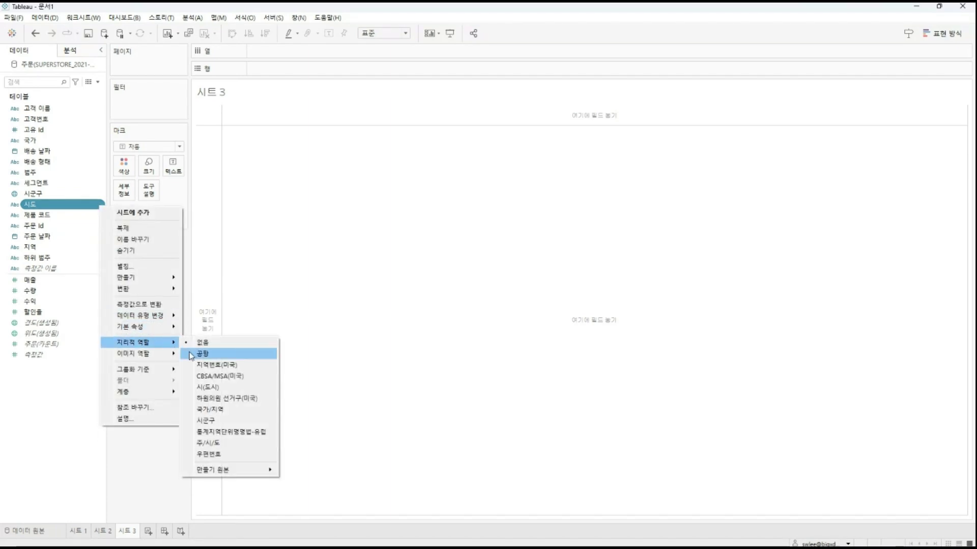
click(208, 442)
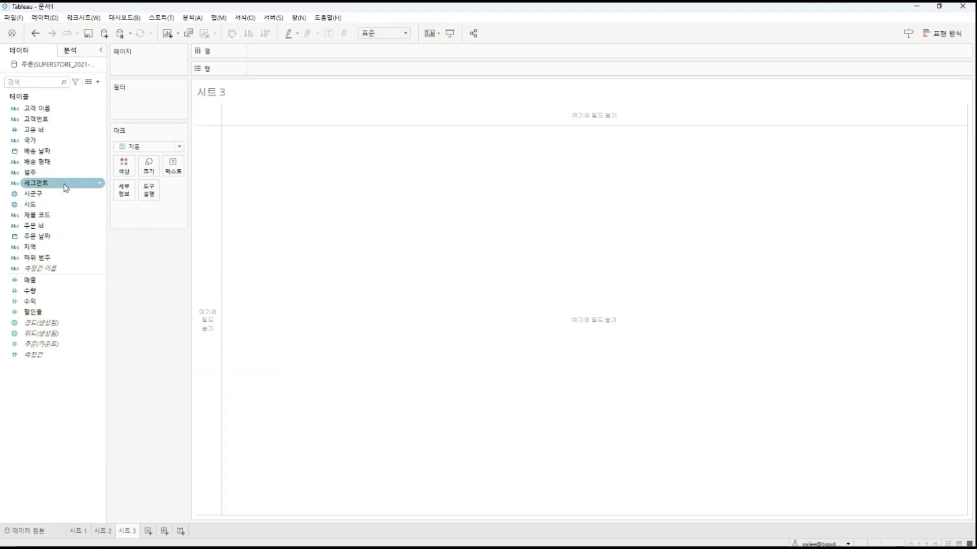
Build a map from 시군구 and 시도 and colour its regions by the sum of 수익
double_click(43, 197)
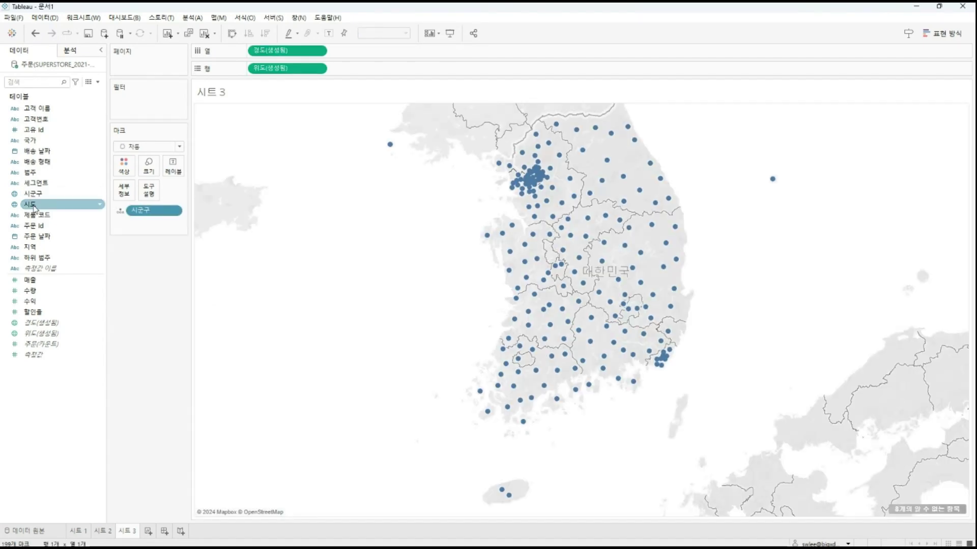
double_click(33, 206)
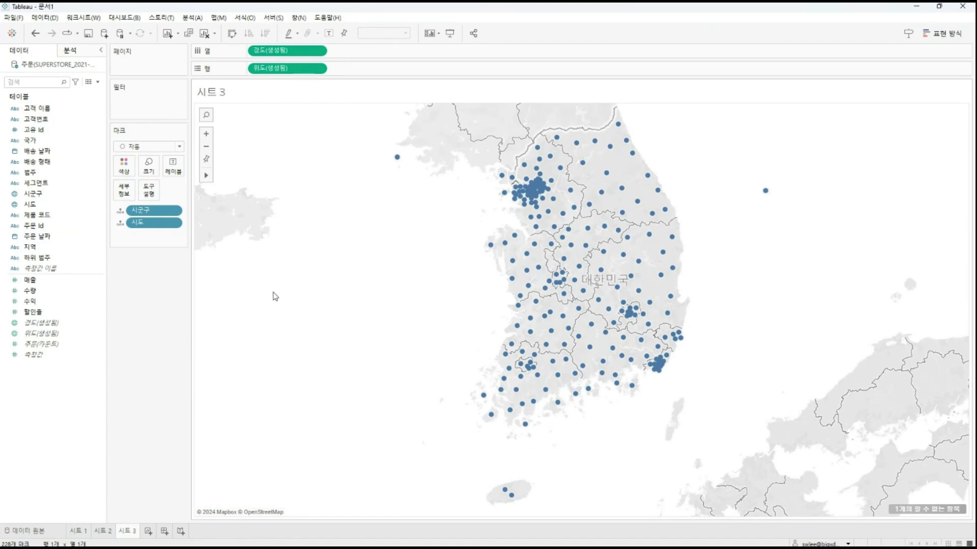
drag(45, 301, 126, 163)
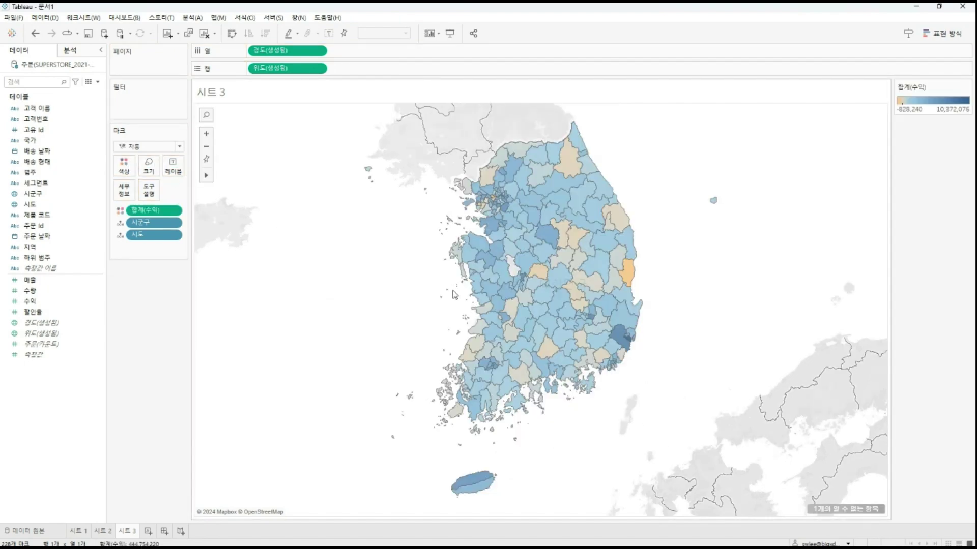
Examine the 수익 of individual districts on the map, isolating 영덕군 in 경상북도 and clearing the selection
mouse_move(487, 307)
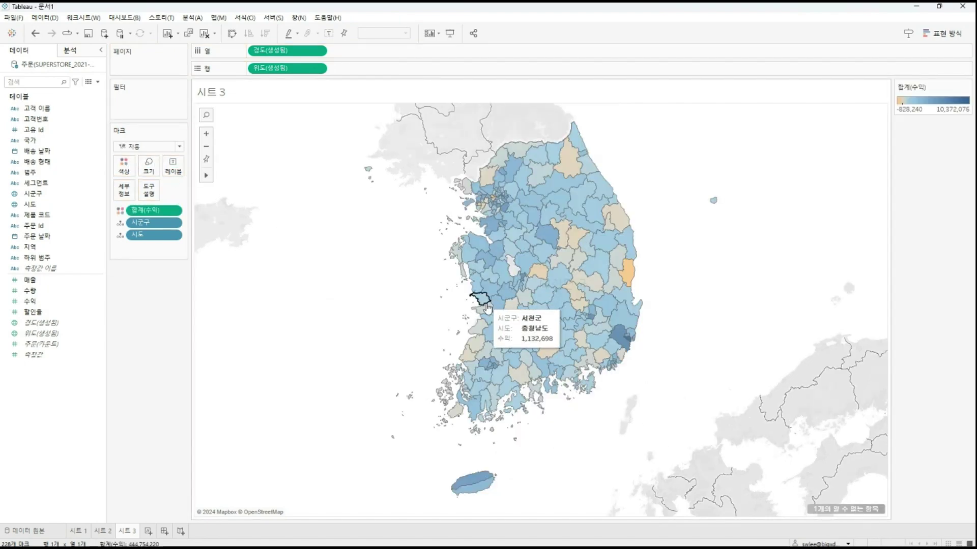
mouse_move(533, 289)
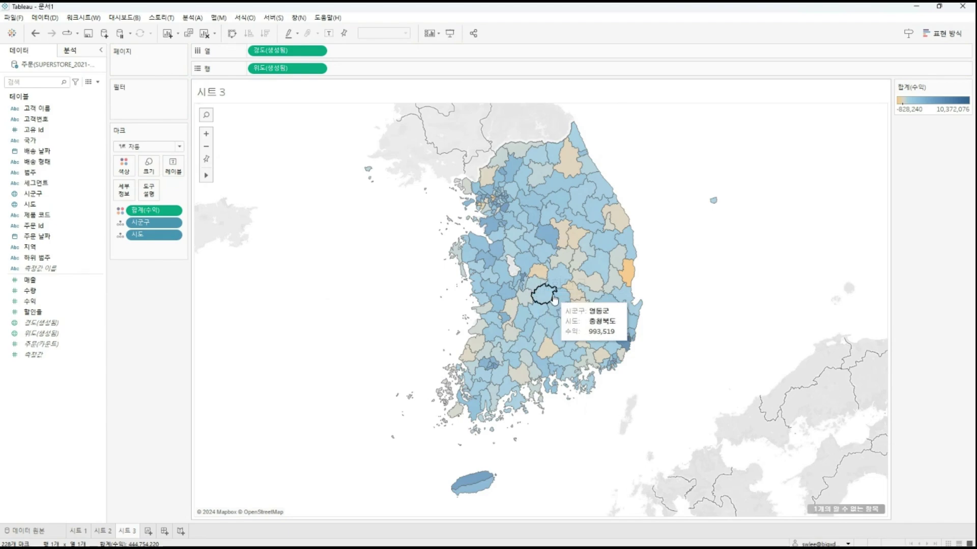
mouse_move(627, 326)
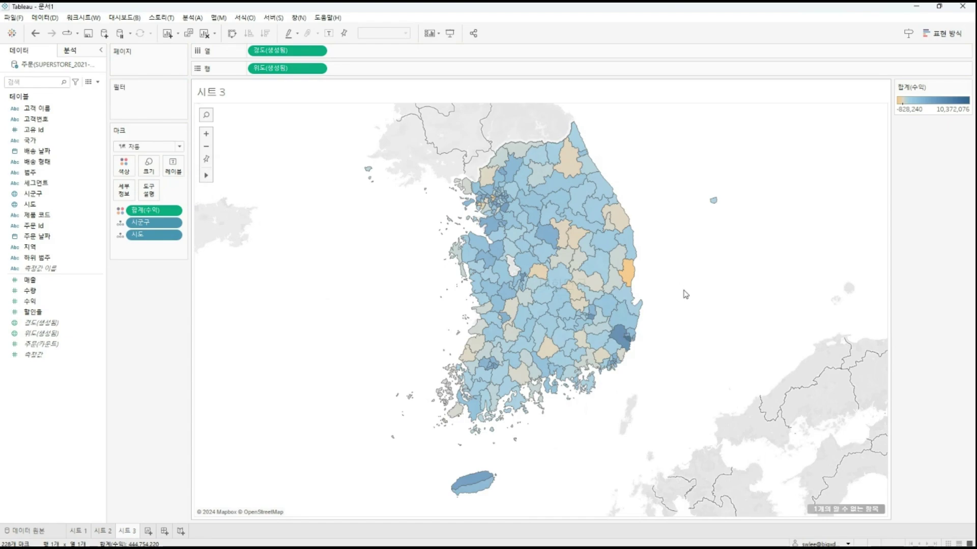
mouse_move(631, 279)
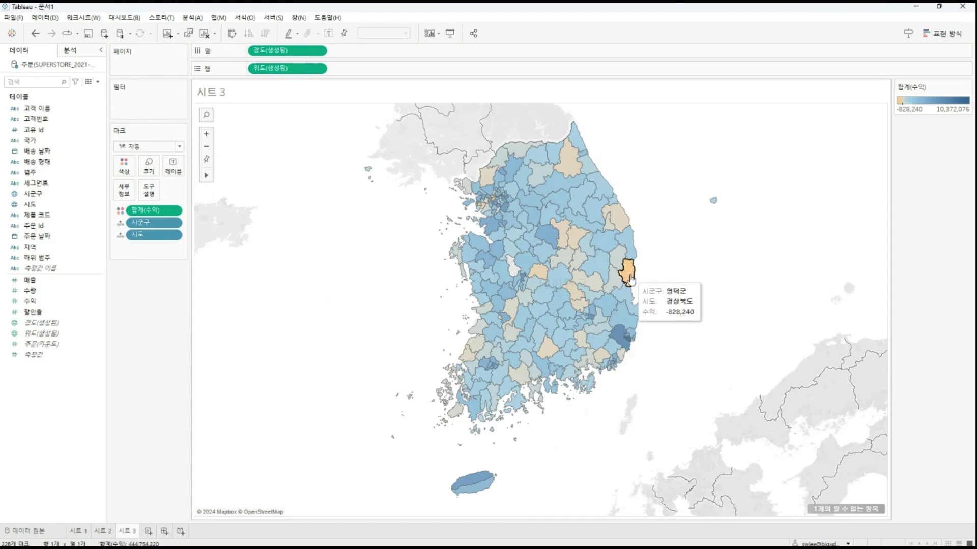
click(631, 279)
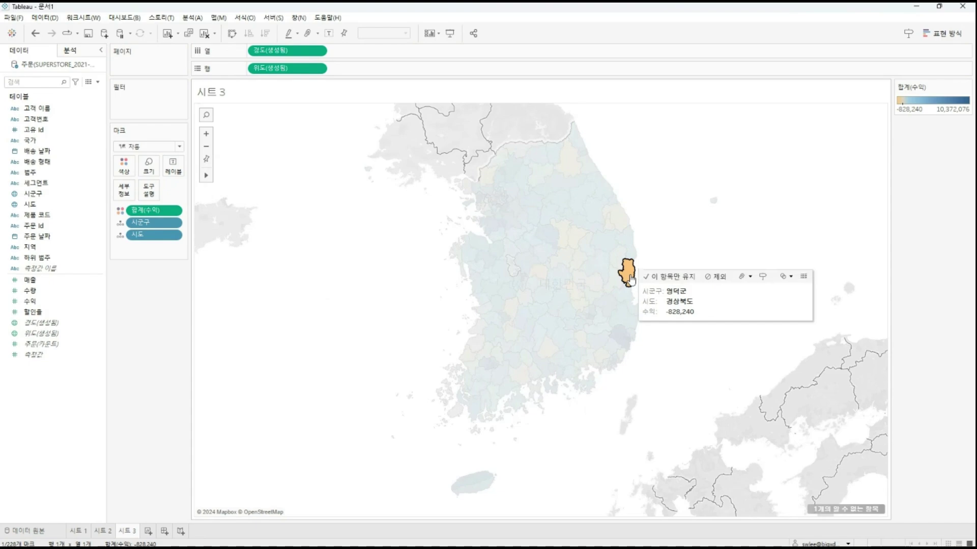
click(677, 241)
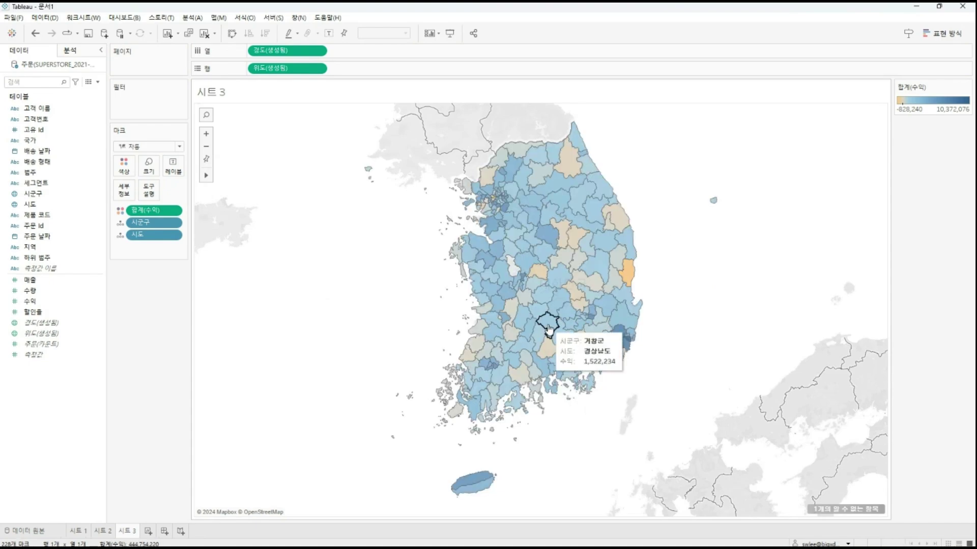
Create a dashboard with 시트 1 above 시트 2 and the 시트 3 map beside them
click(164, 531)
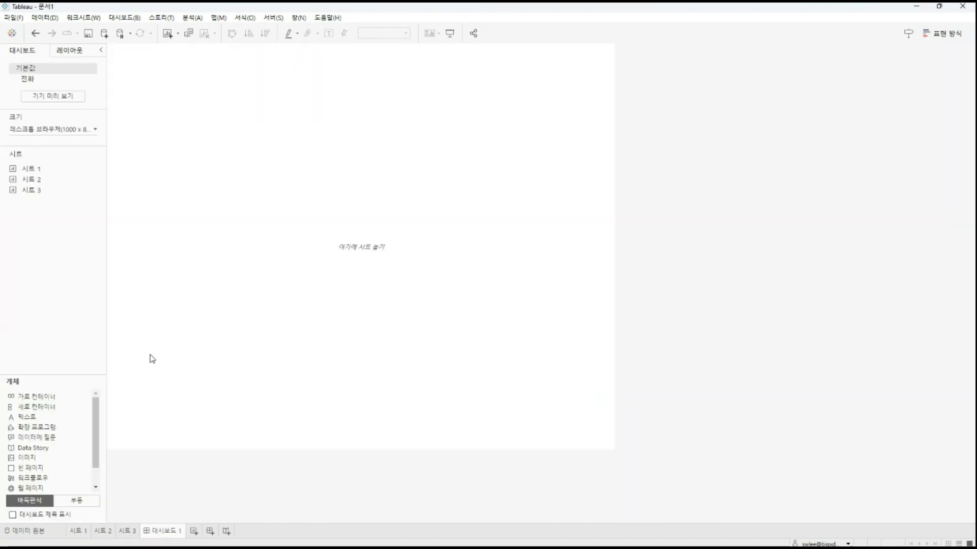
double_click(31, 170)
drag(31, 170, 142, 196)
drag(31, 190, 208, 327)
Set the dashboard size to 자동
click(82, 130)
click(72, 148)
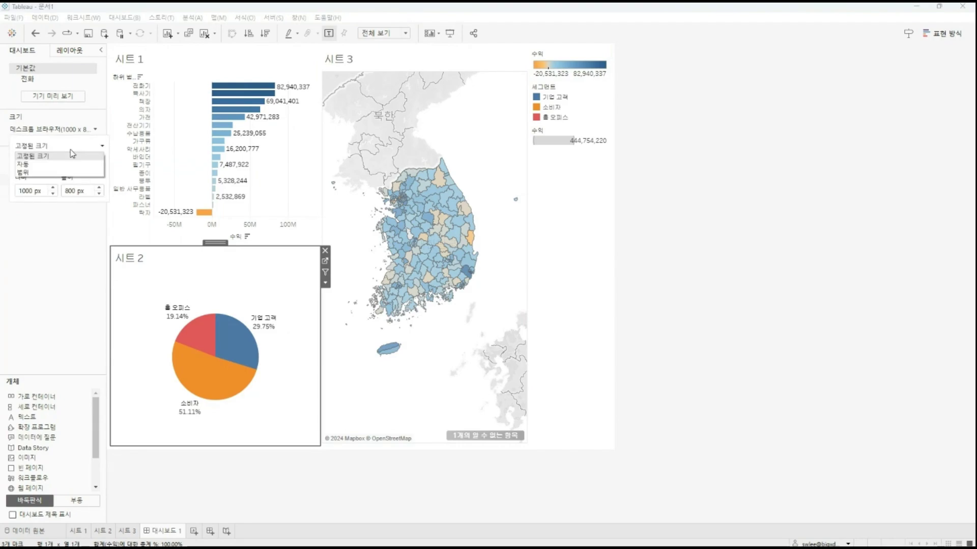
click(68, 164)
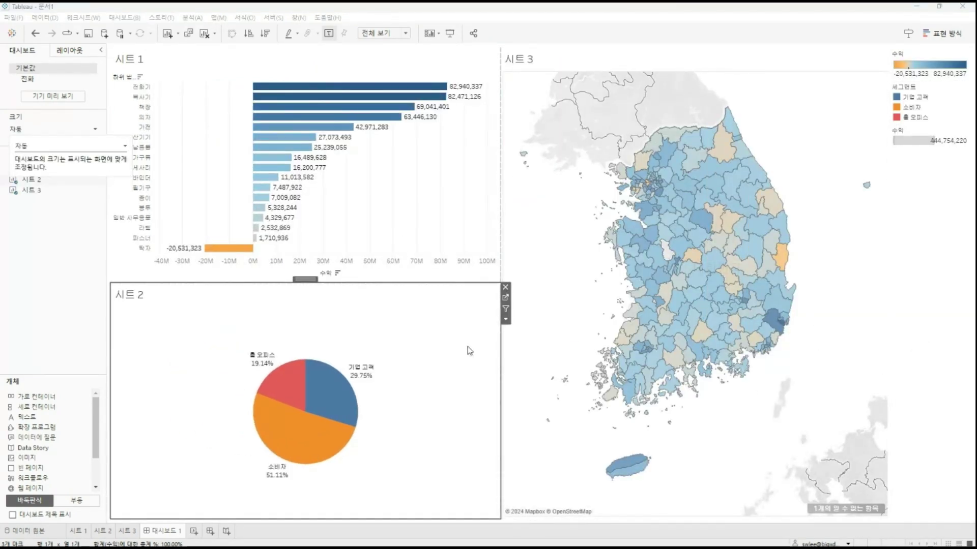
Use the 시트 2 pie chart as a dashboard filter and try it with the 기업 고객, 홈 오피스 and 소비자 slices
click(506, 310)
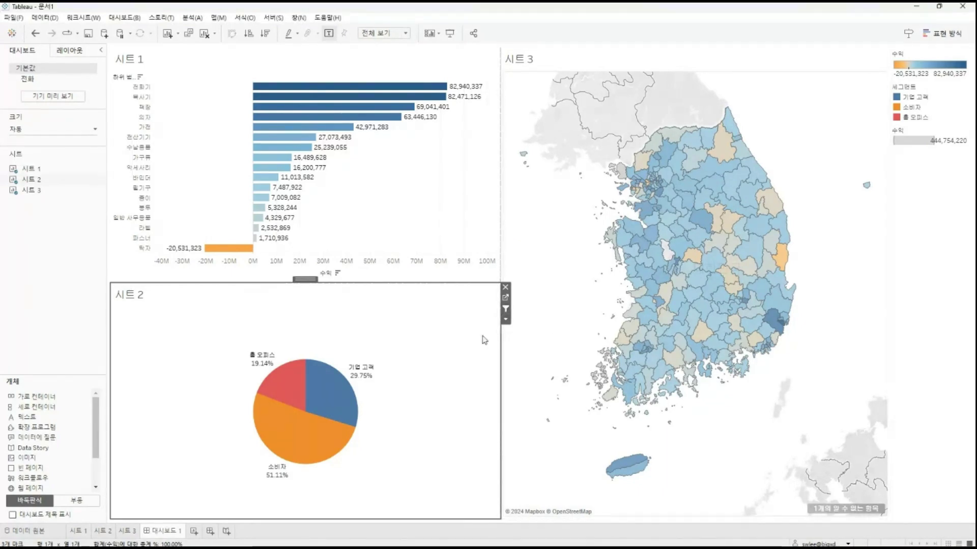
click(334, 410)
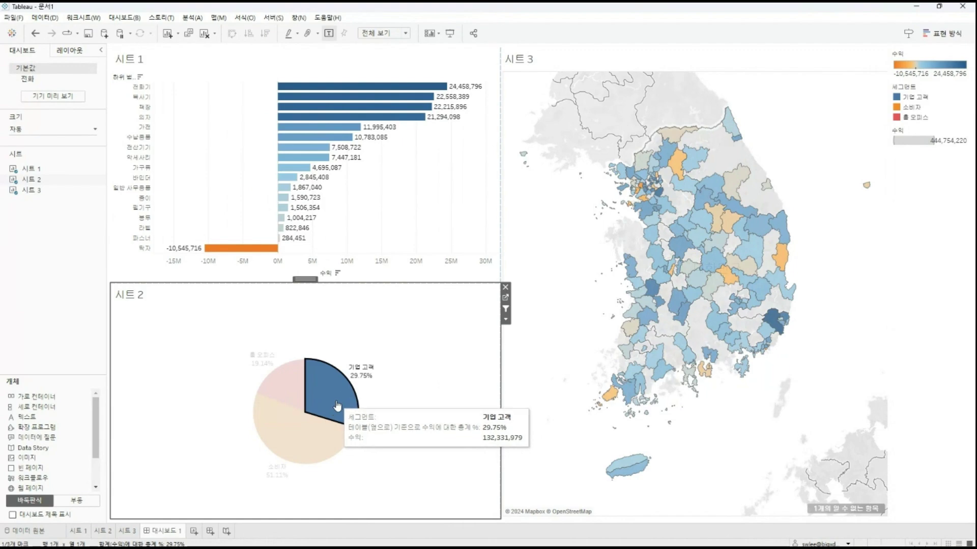
click(284, 387)
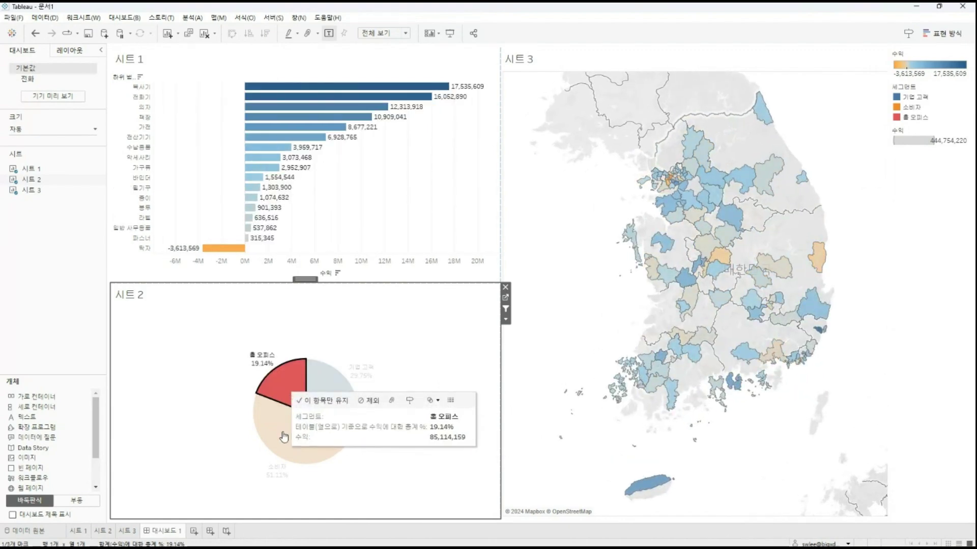
click(284, 436)
click(330, 392)
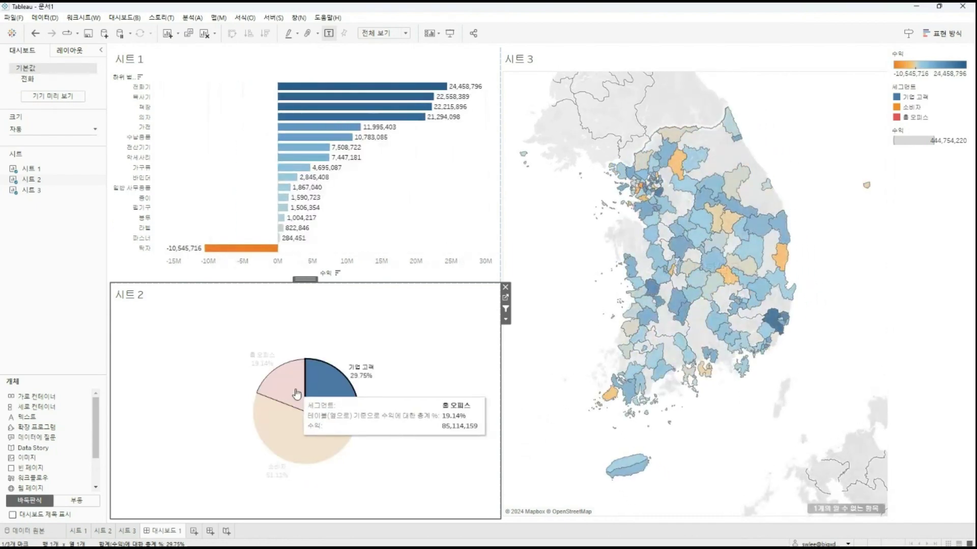
click(274, 395)
click(274, 394)
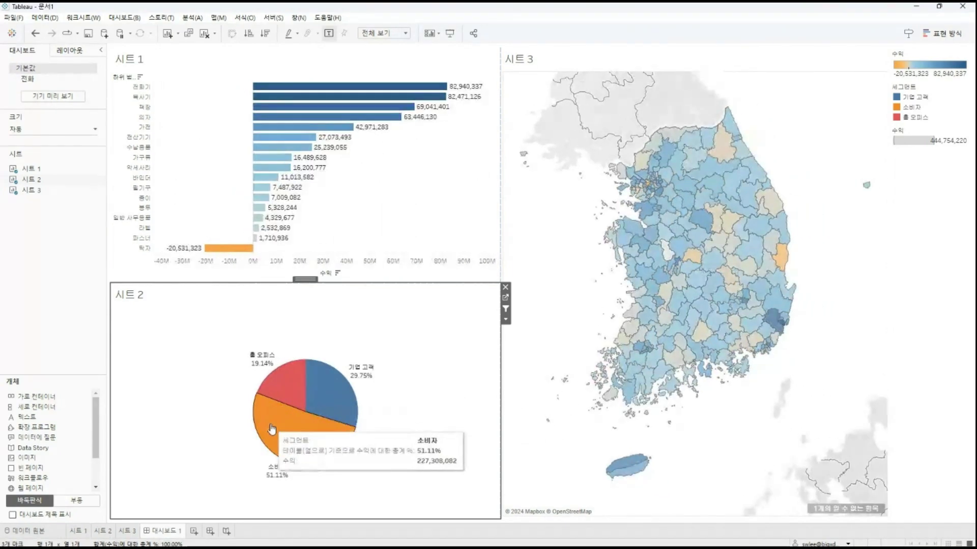
click(272, 429)
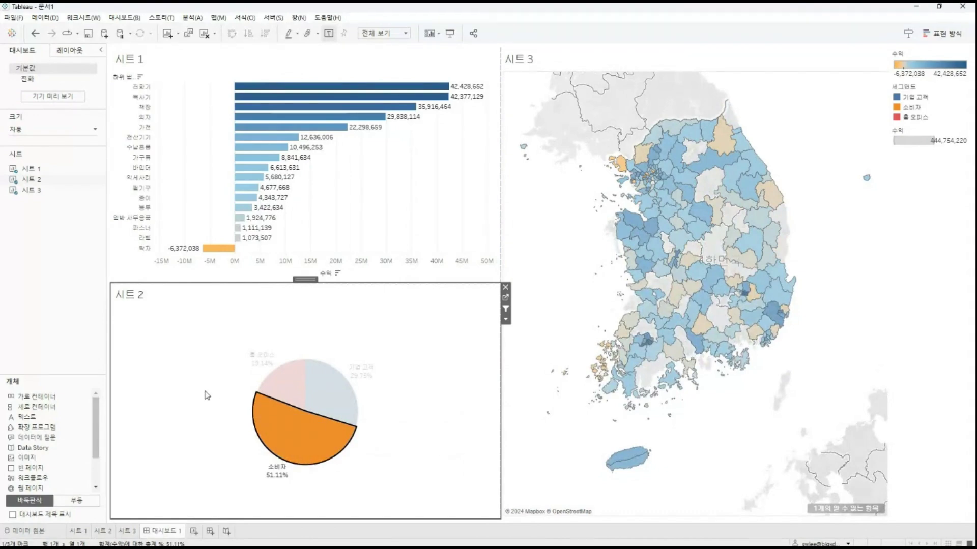